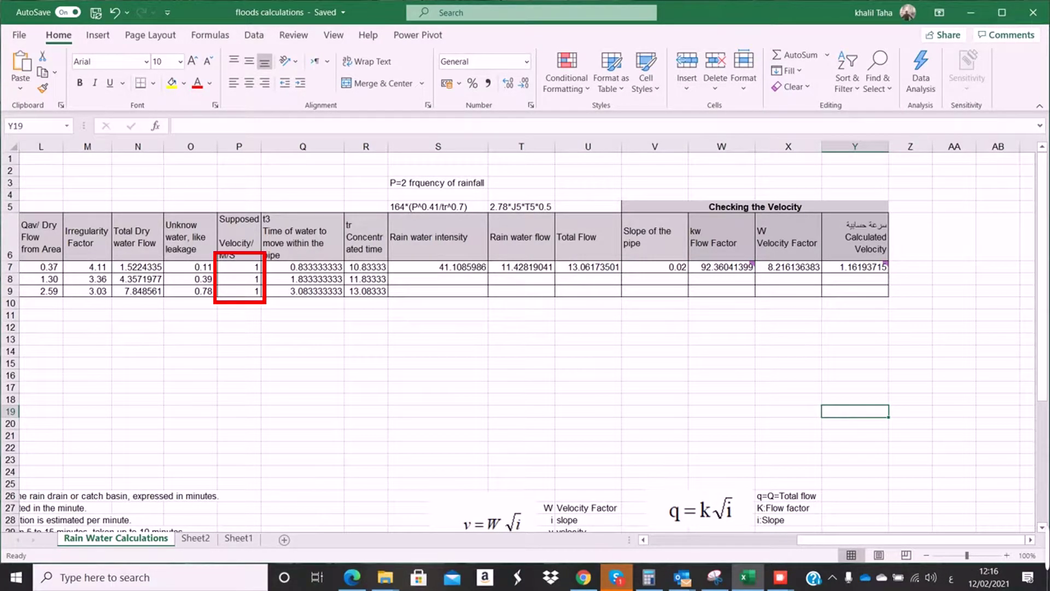
# - Review the comment on the calculated velocity in Y7, then check row 7's supposed velocity, total flow and pipe slope
pyautogui.moveTo(854, 267)
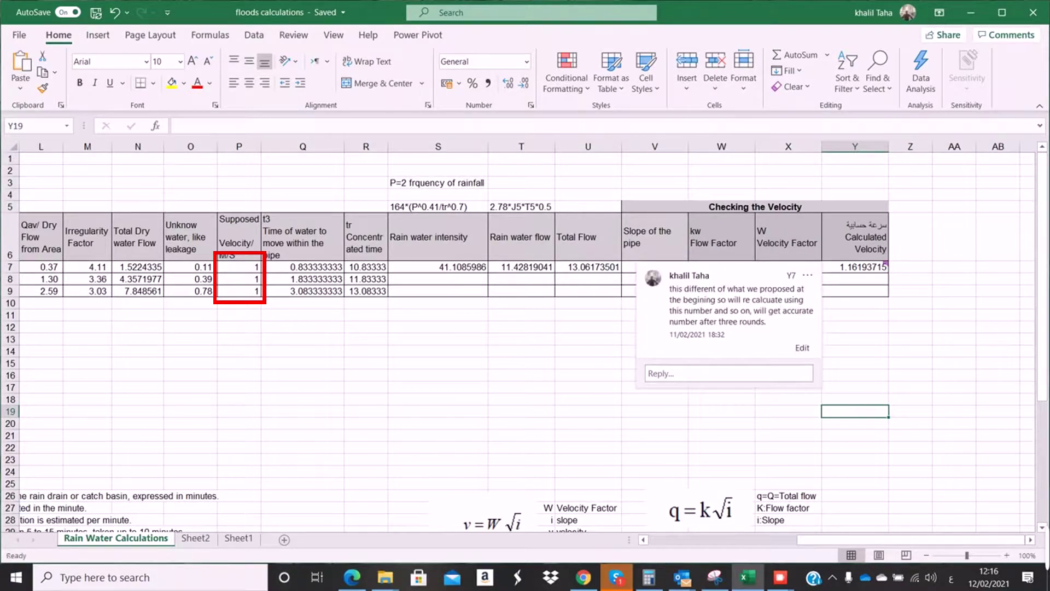
pyautogui.click(239, 266)
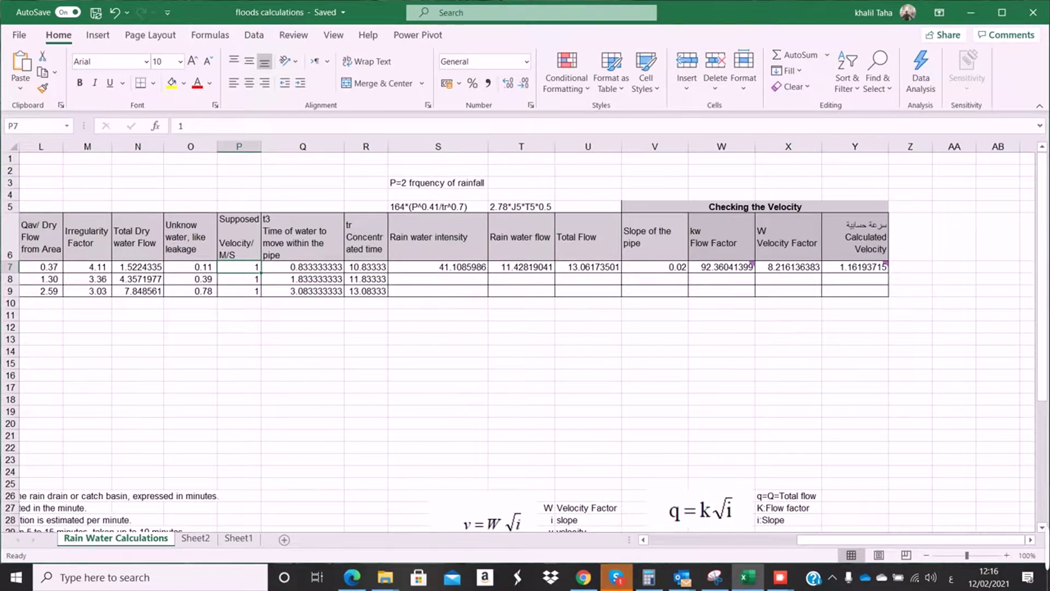
pyautogui.click(588, 267)
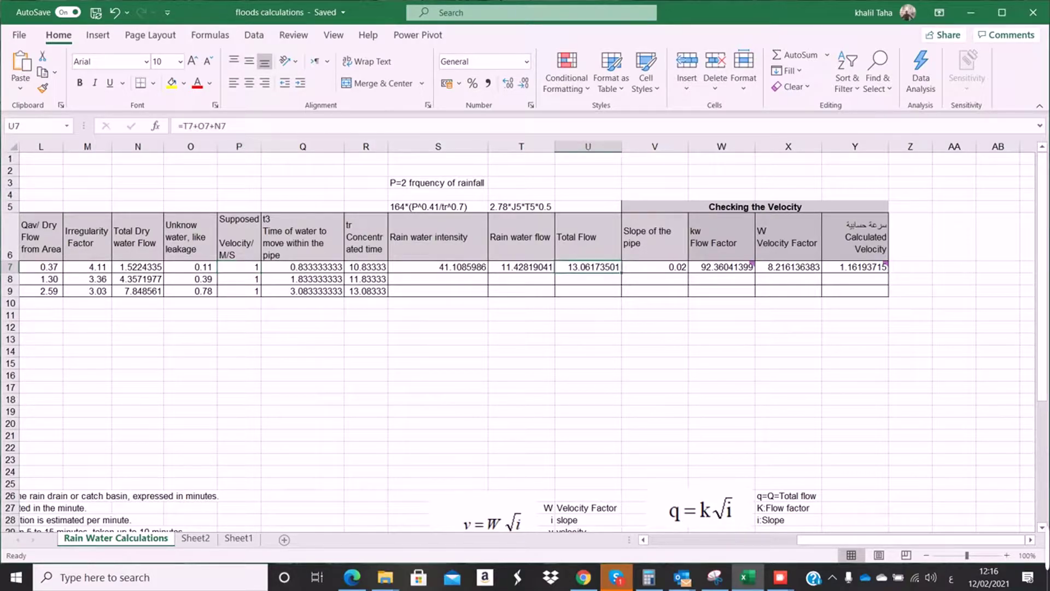
pyautogui.click(654, 267)
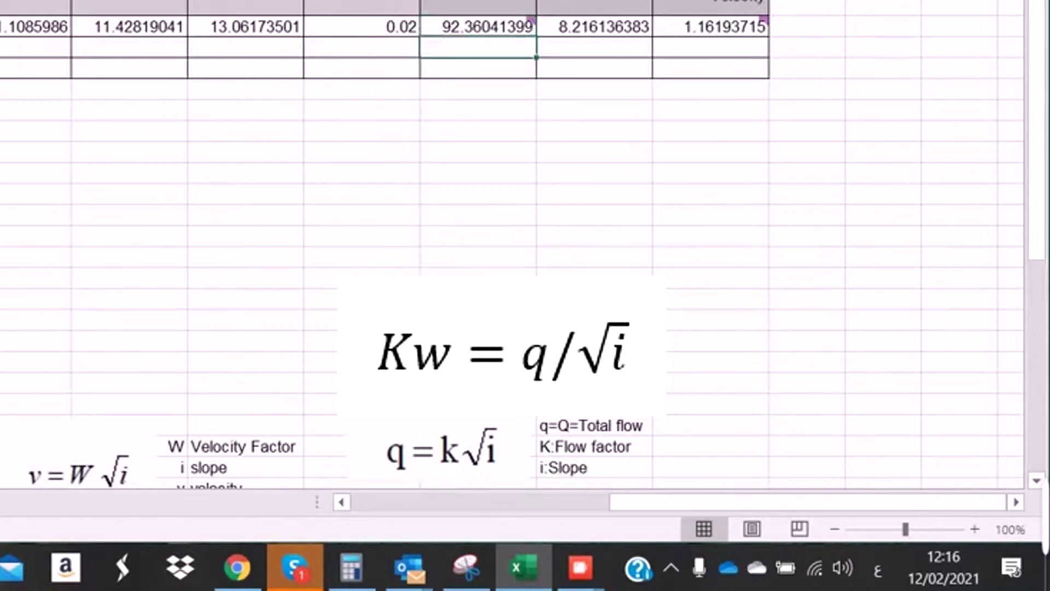
# - Calculate the kw flow factor in W8 from total flow and pipe slope with the formula =U7/V7^0.5
pyautogui.write('=U7')
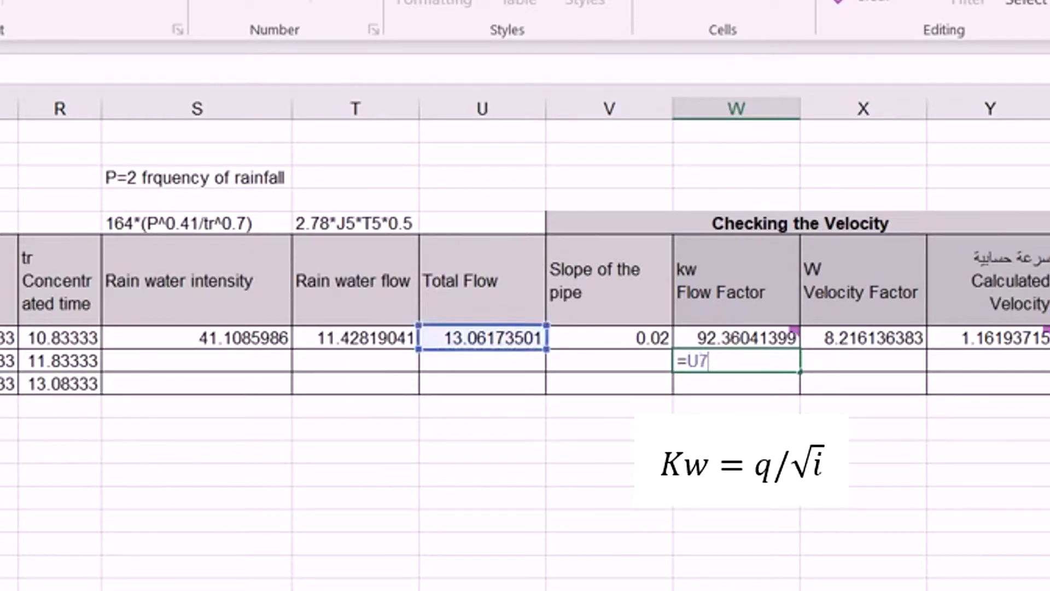
pyautogui.write('/')
pyautogui.click(610, 337)
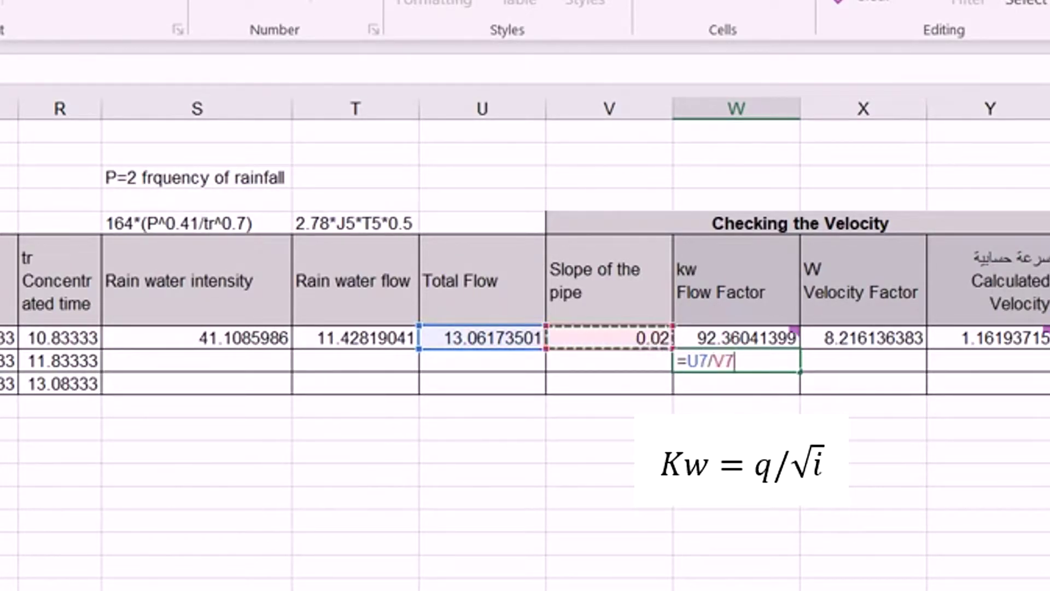
pyautogui.write('^0')
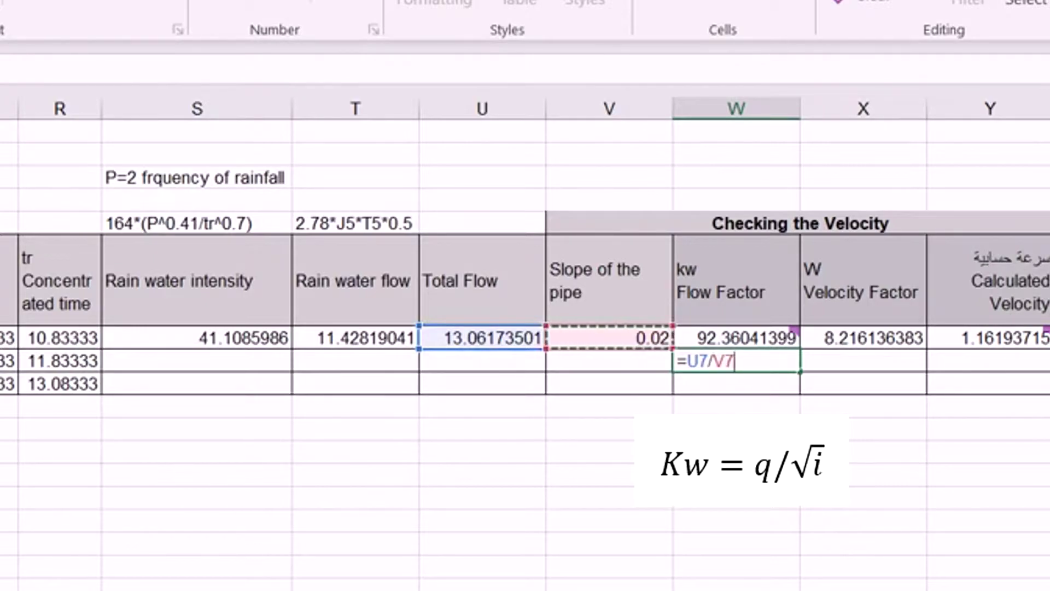
pyautogui.write('.5')
pyautogui.press('Return')
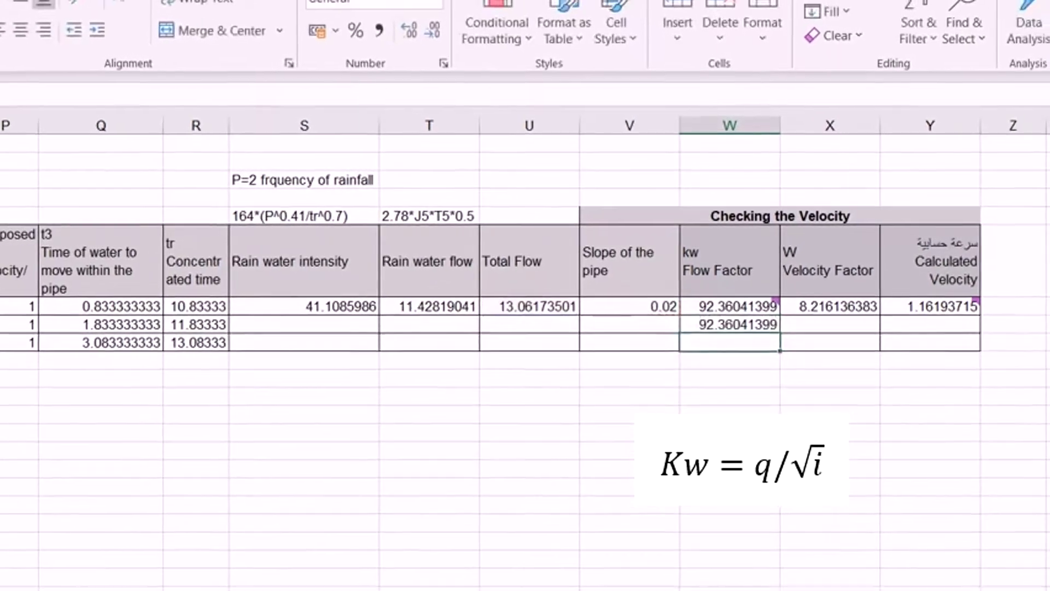
# - Compare the flow factors in W8 and W7 and inspect the velocity factor in X7
pyautogui.click(733, 344)
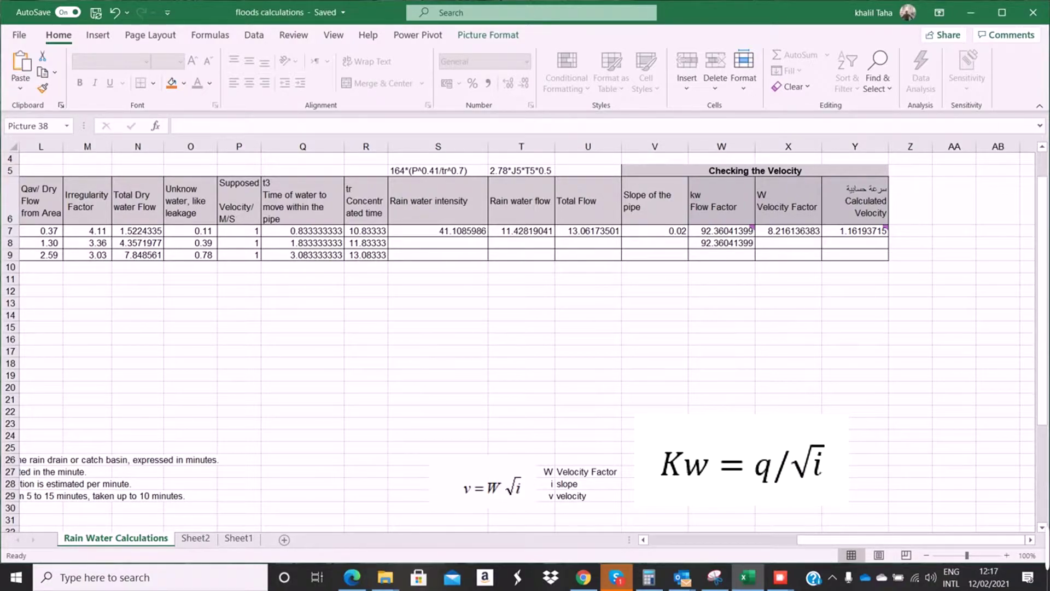
pyautogui.scroll(1, 527, 339)
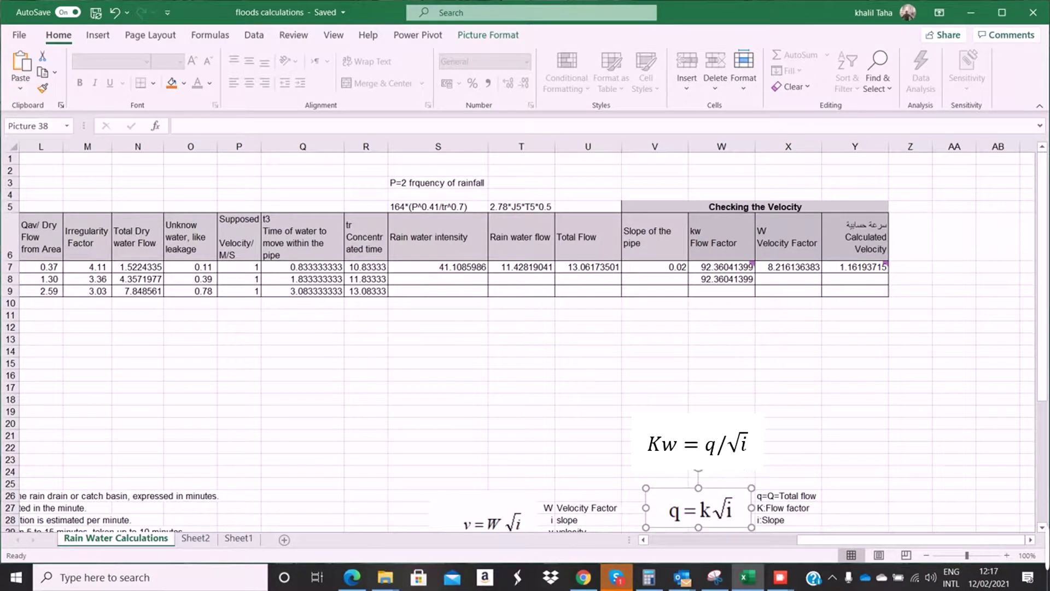
pyautogui.click(721, 279)
pyautogui.click(788, 267)
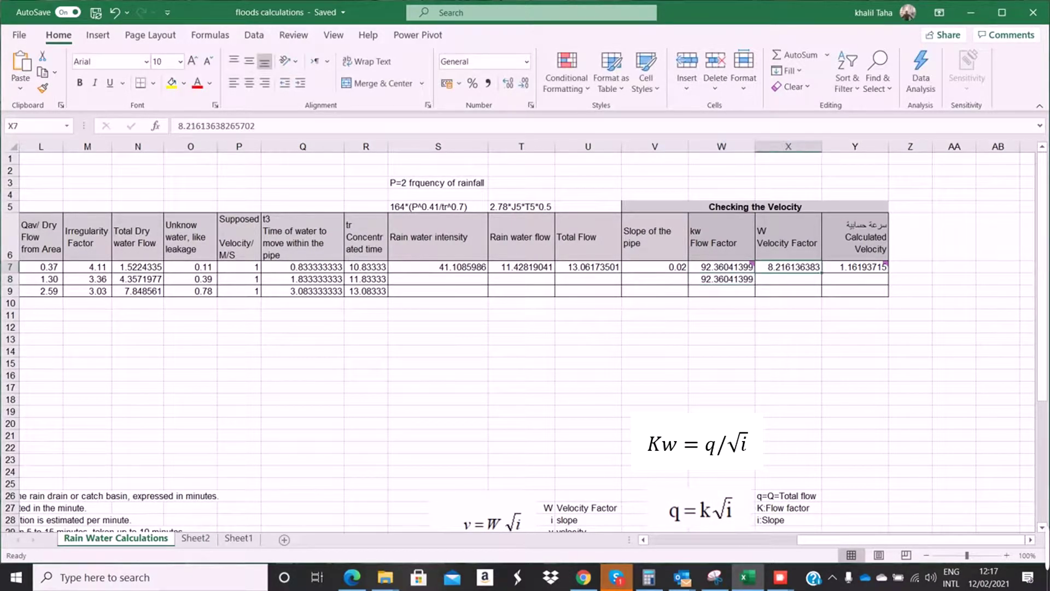
pyautogui.click(721, 267)
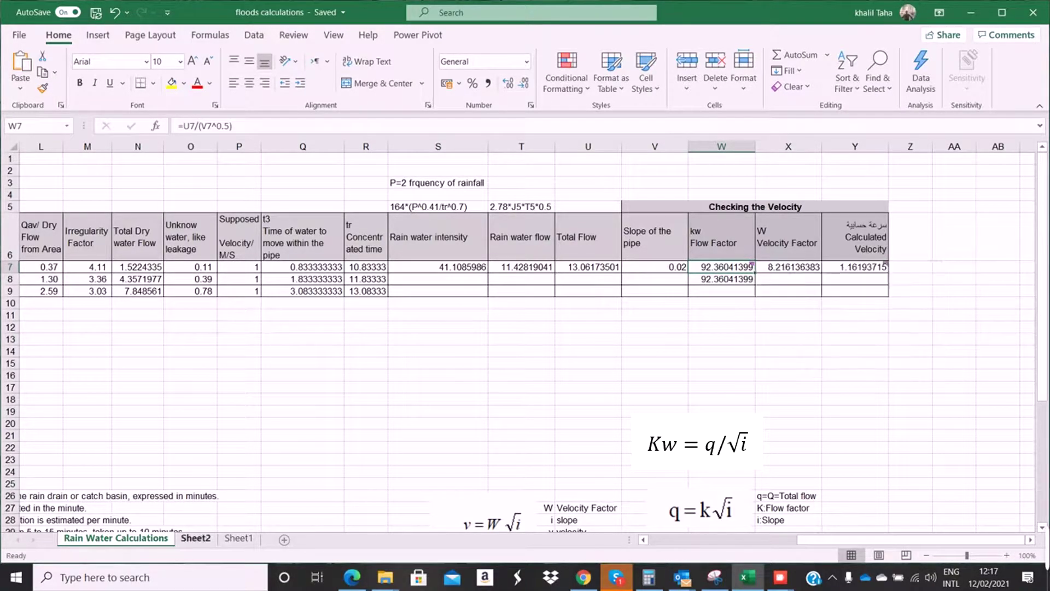
# - Compare row 7's flow factor with the scanned K and w pipe tables on Sheet2
pyautogui.click(196, 538)
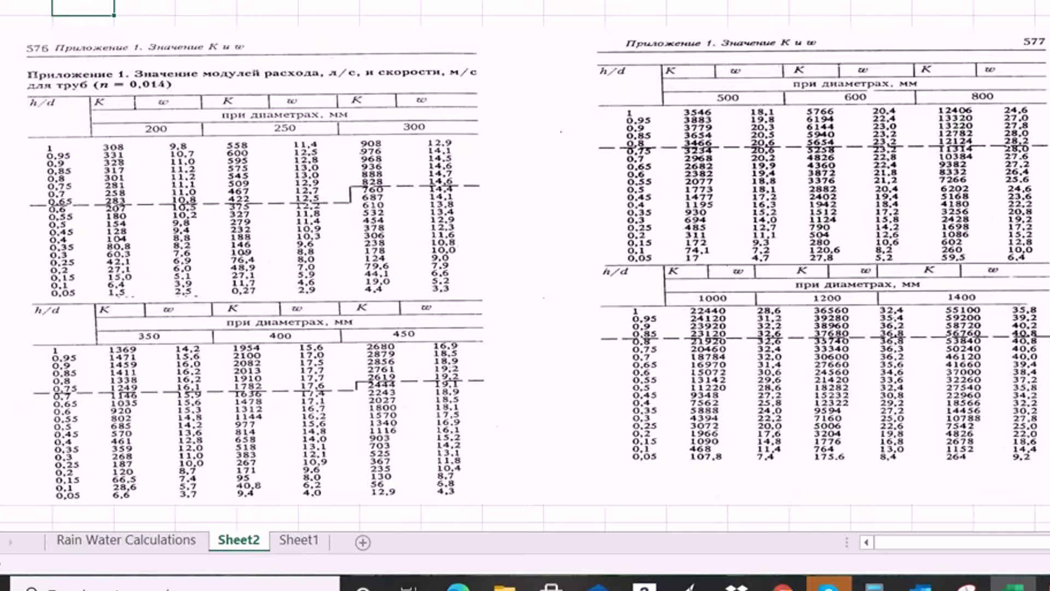
pyautogui.click(127, 539)
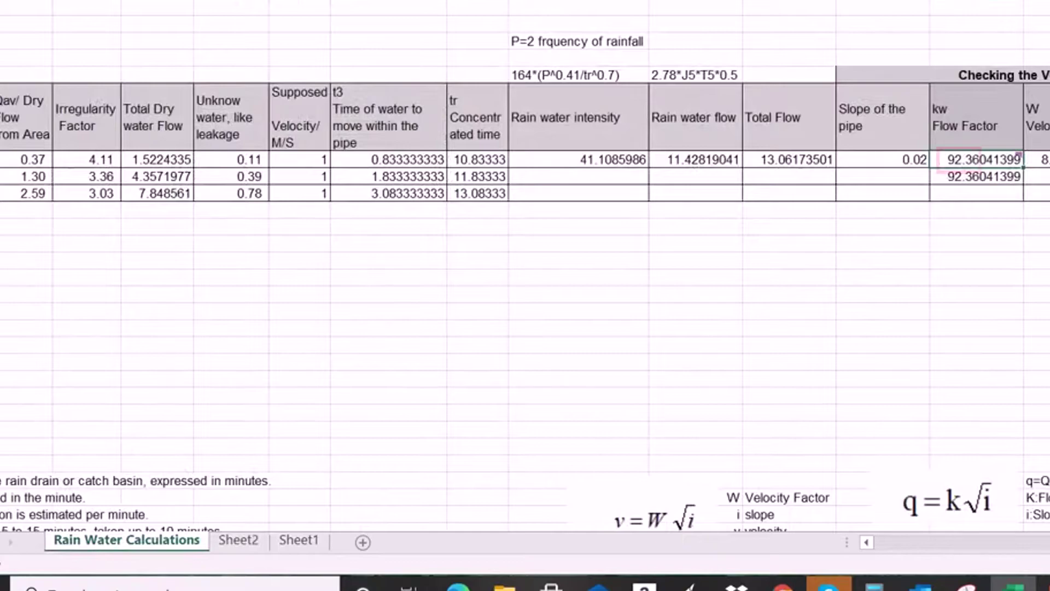
pyautogui.moveTo(984, 159)
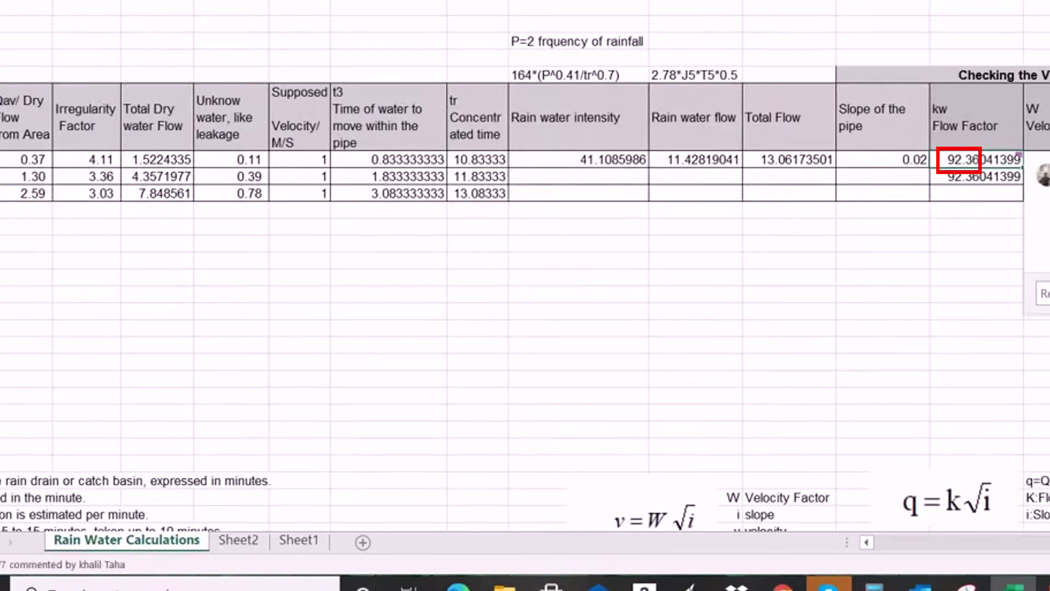
pyautogui.click(239, 540)
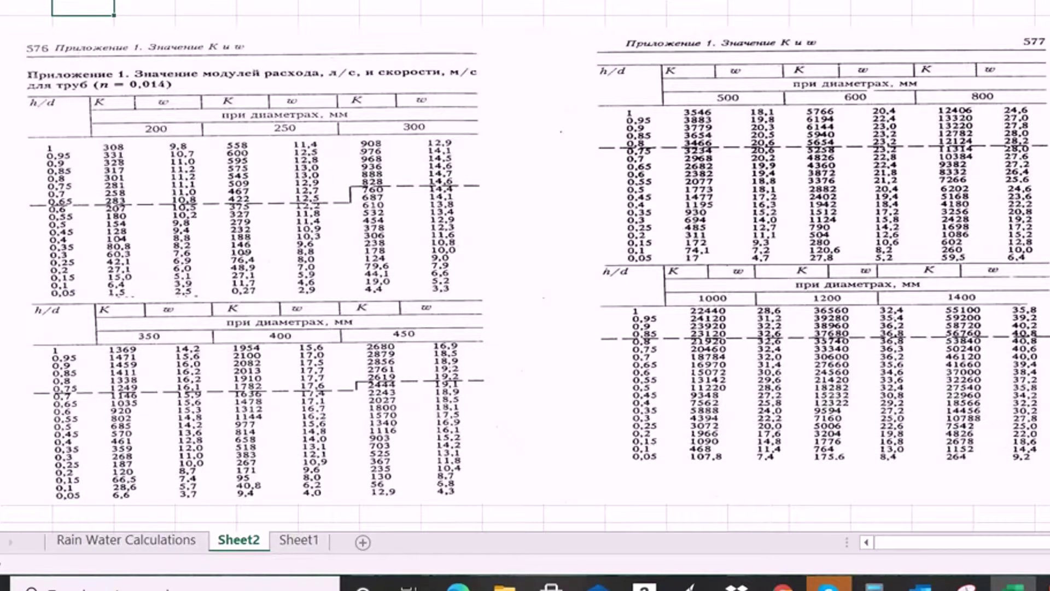
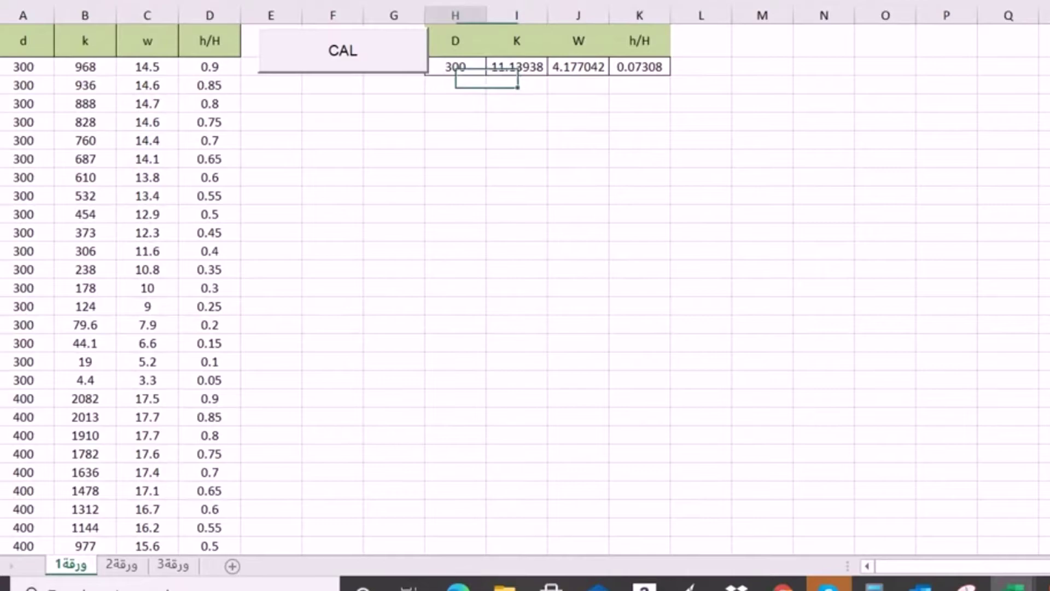
# - In the K and w lookup workbook, examine the calculator's D cell and the full list of pipe diameters in column d
pyautogui.click(639, 140)
pyautogui.click(456, 67)
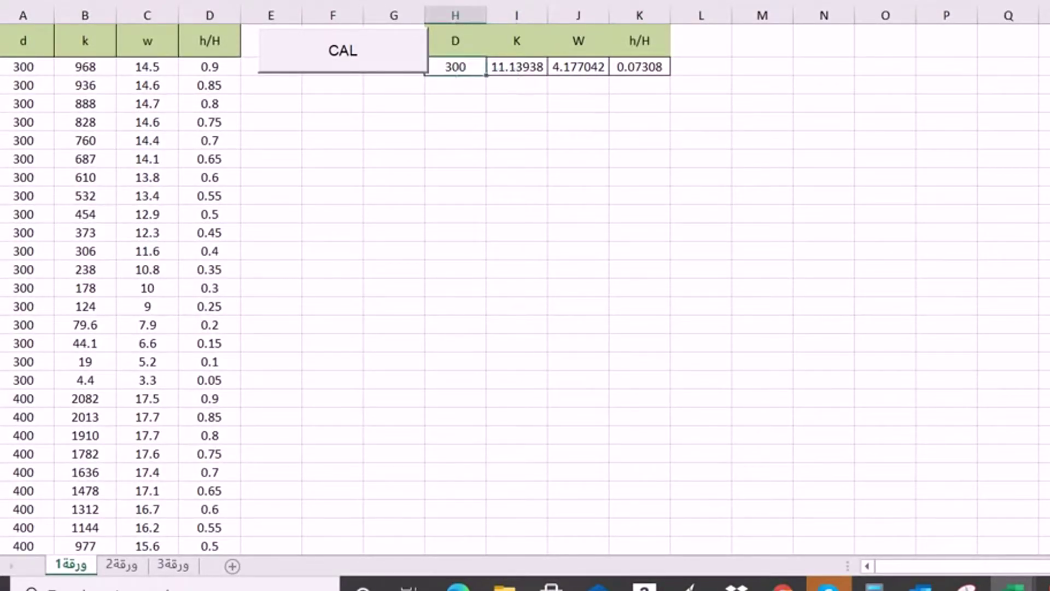
pyautogui.scroll(-5, 525, 290)
pyautogui.scroll(5, 525, 290)
pyautogui.click(23, 15)
pyautogui.click(23, 67)
pyautogui.moveTo(23, 66); pyautogui.dragTo(33, 520)
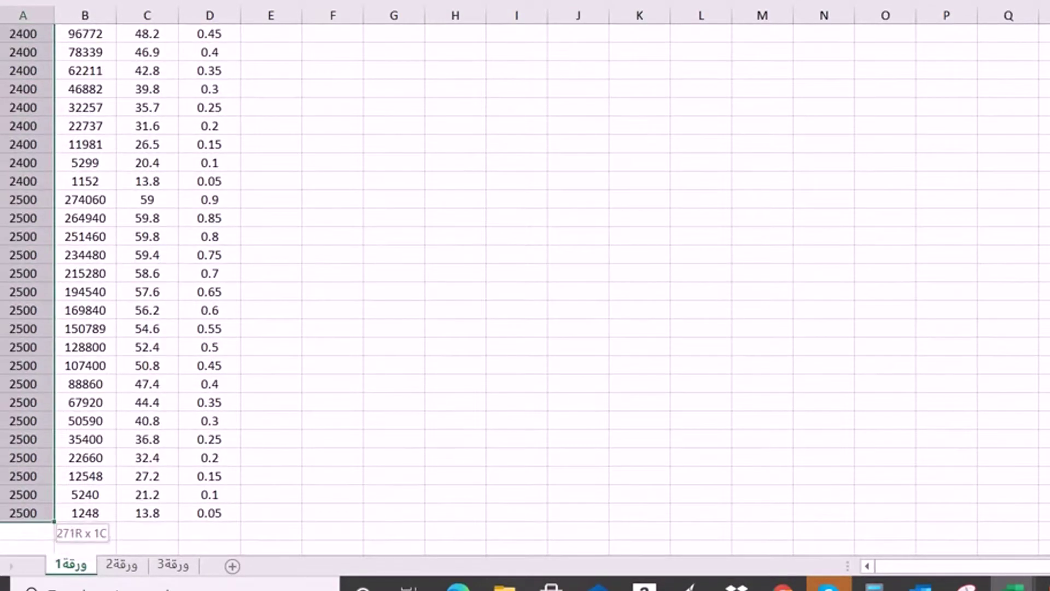
pyautogui.scroll(18, 525, 290)
pyautogui.scroll(20, 525, 290)
pyautogui.scroll(20, 525, 290)
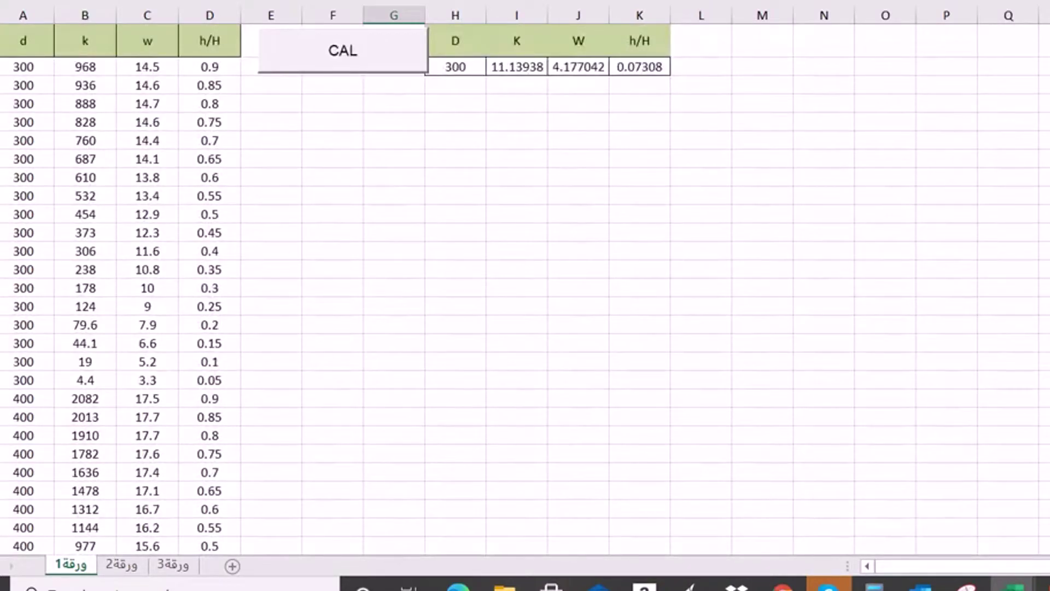
# - View the scanned K and w tables in the floods calculations workbook for comparison, and return to the lookup workbook
pyautogui.click(1013, 585)
pyautogui.click(910, 514)
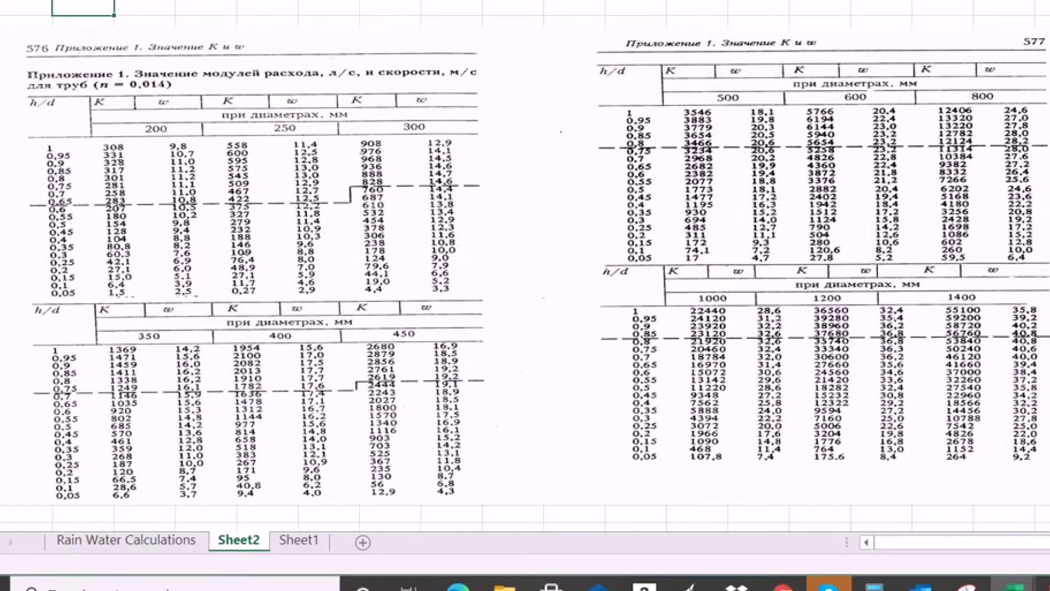
pyautogui.moveTo(1013, 583)
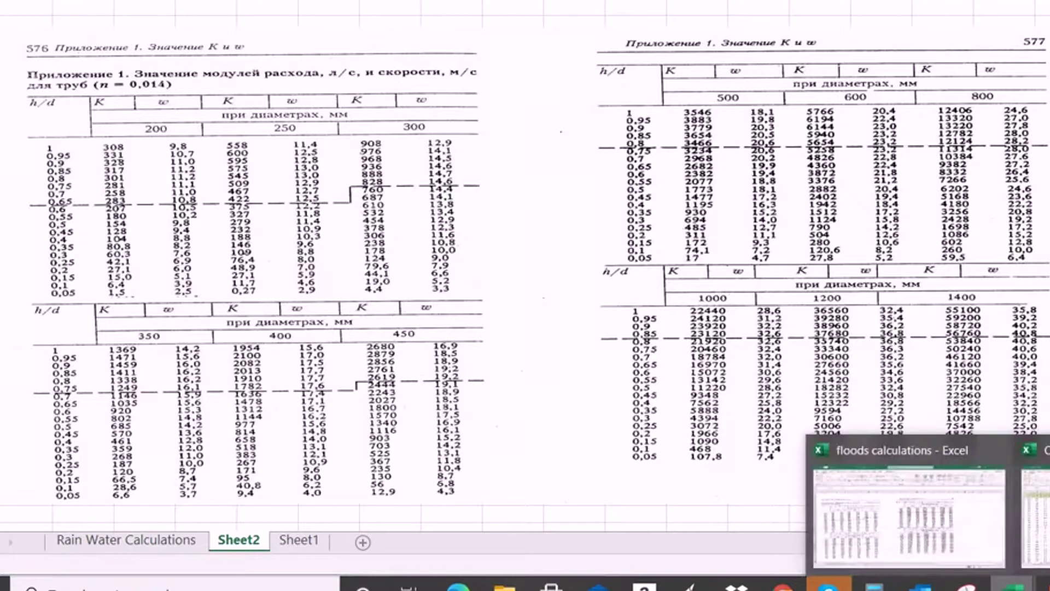
pyautogui.click(930, 508)
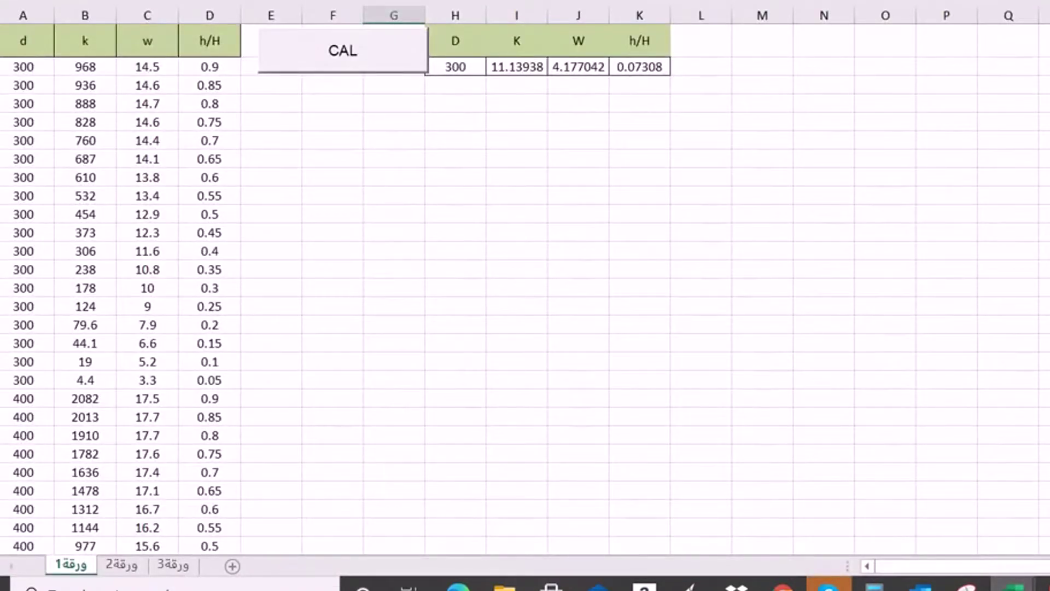
# - Examine the d, k, w and h/H columns in the first row of the lookup table
pyautogui.click(23, 66)
pyautogui.click(85, 66)
pyautogui.click(209, 67)
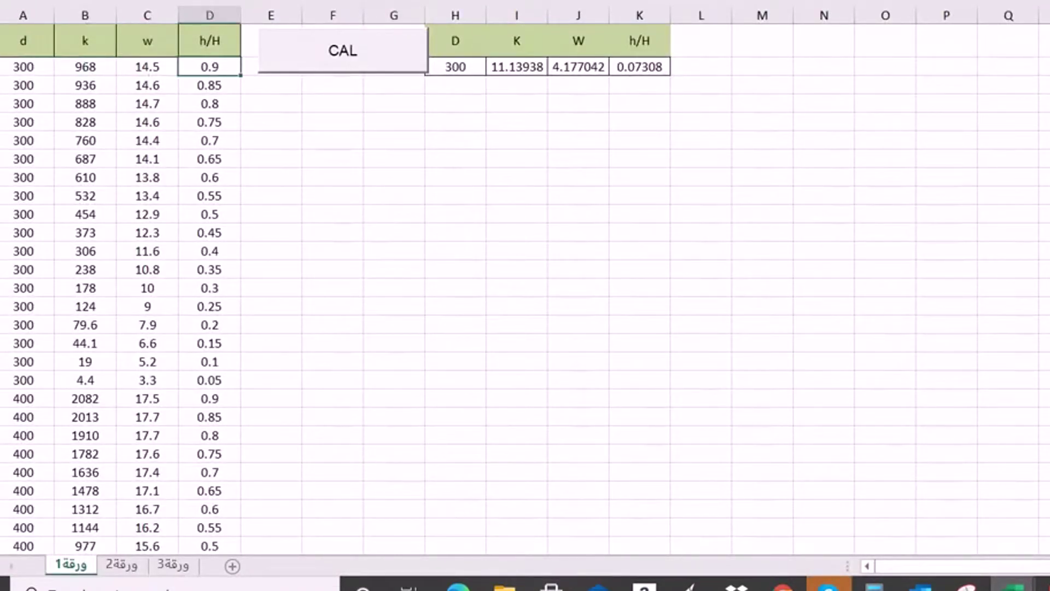
pyautogui.click(23, 67)
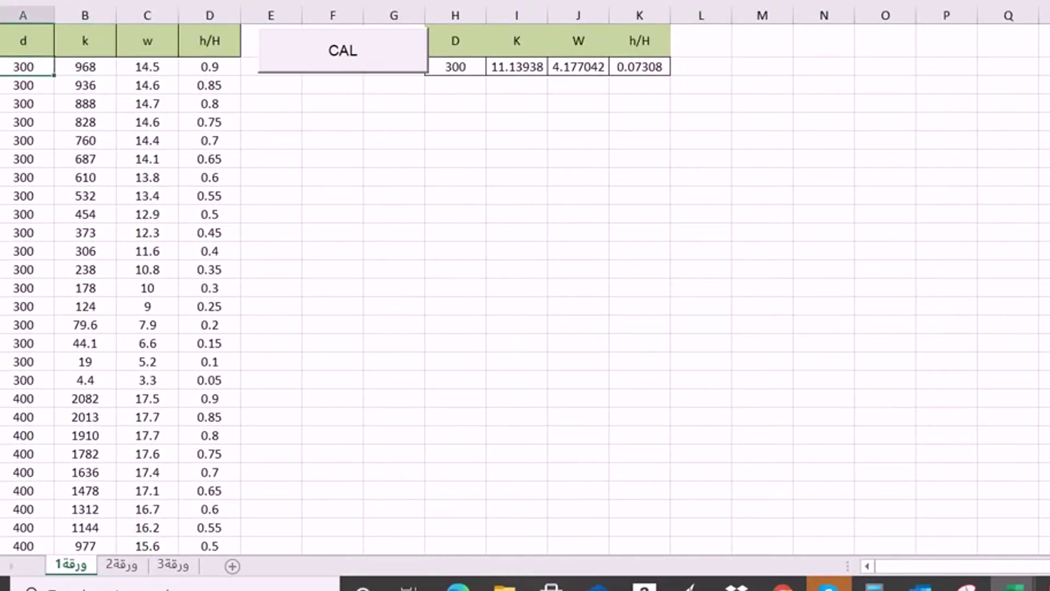
pyautogui.click(85, 67)
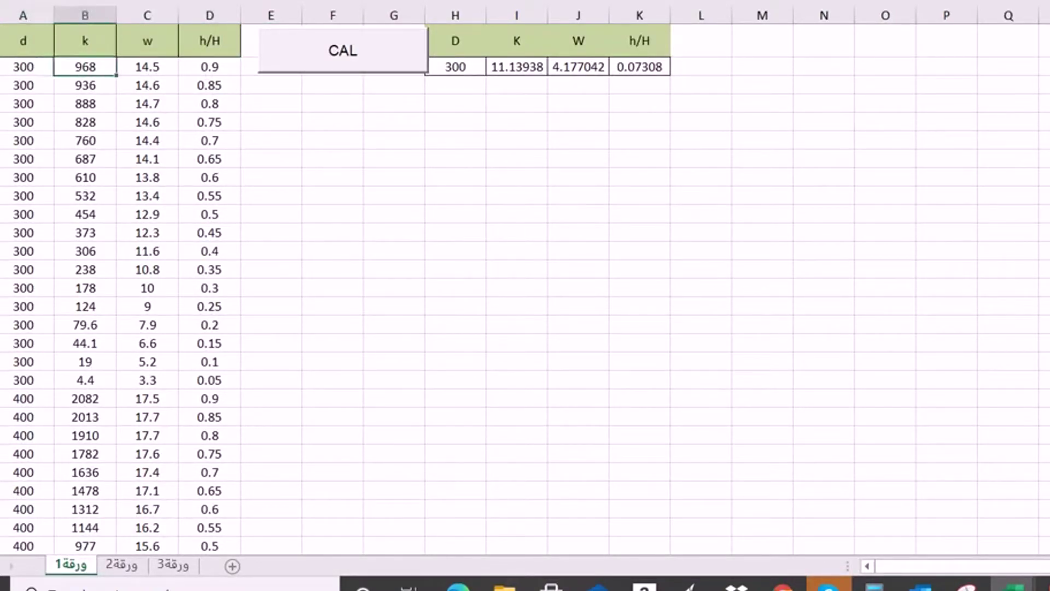
pyautogui.click(147, 66)
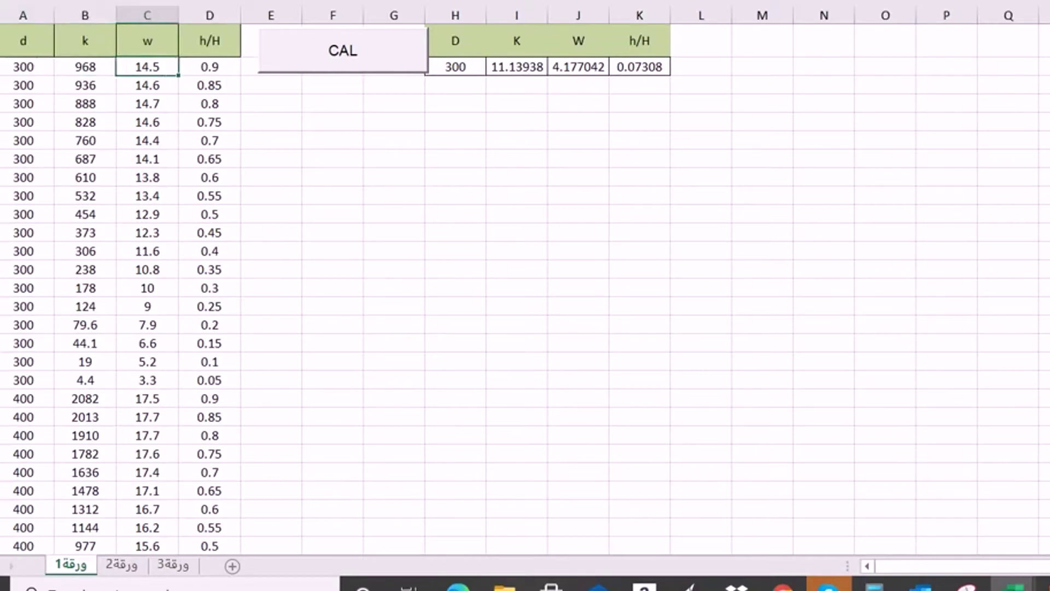
pyautogui.click(210, 67)
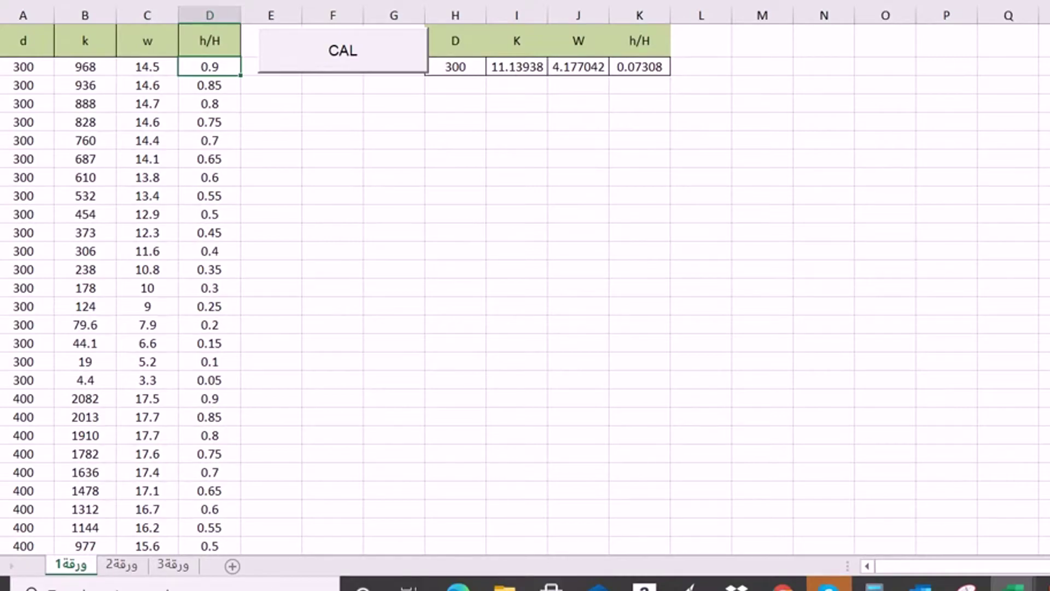
# - Copy the flow factor in W7 of the floods calculations workbook and paste it as a value into the calculator's K cell
pyautogui.click(516, 66)
pyautogui.click(1013, 584)
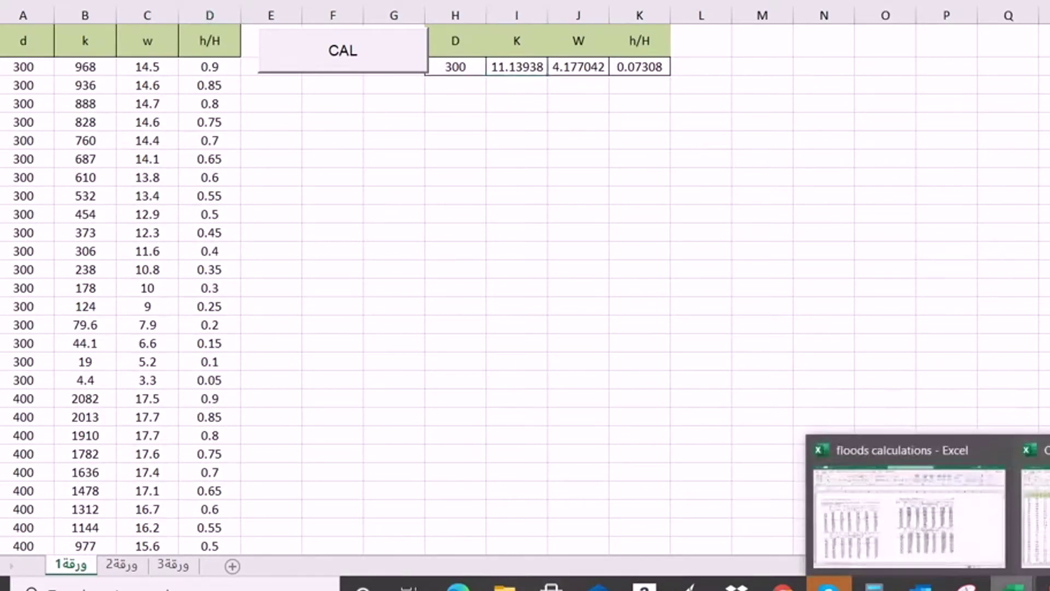
pyautogui.click(908, 514)
pyautogui.rightClick(959, 159)
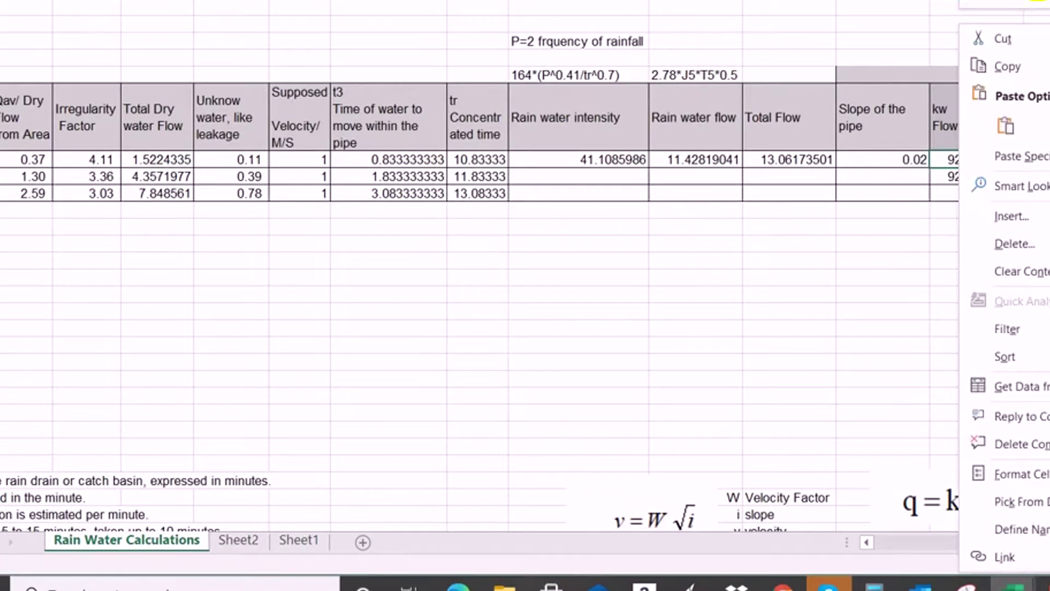
pyautogui.click(1006, 66)
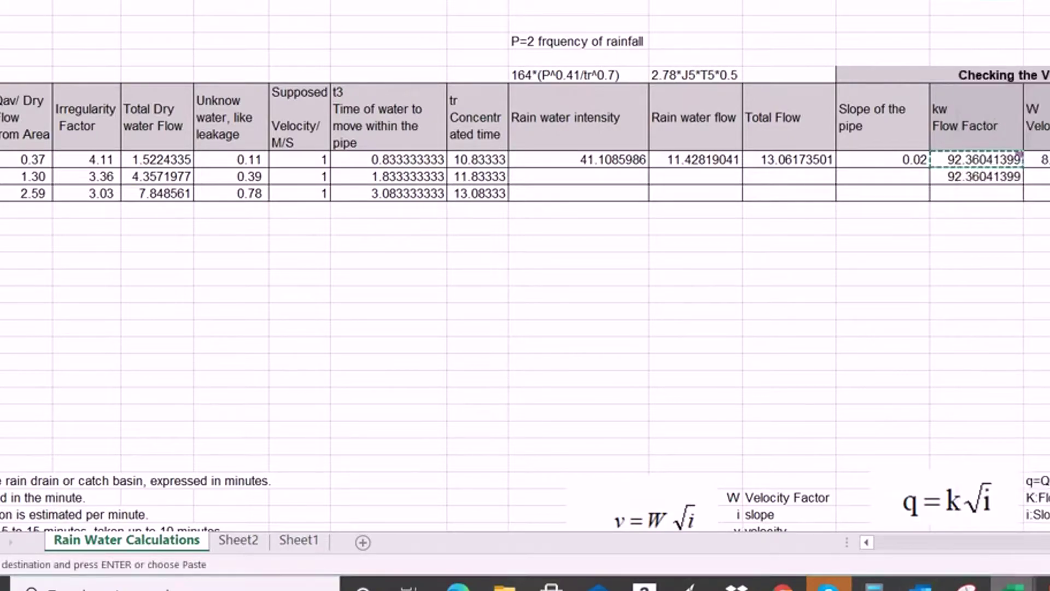
pyautogui.moveTo(1013, 583)
pyautogui.click(1035, 517)
pyautogui.rightClick(529, 65)
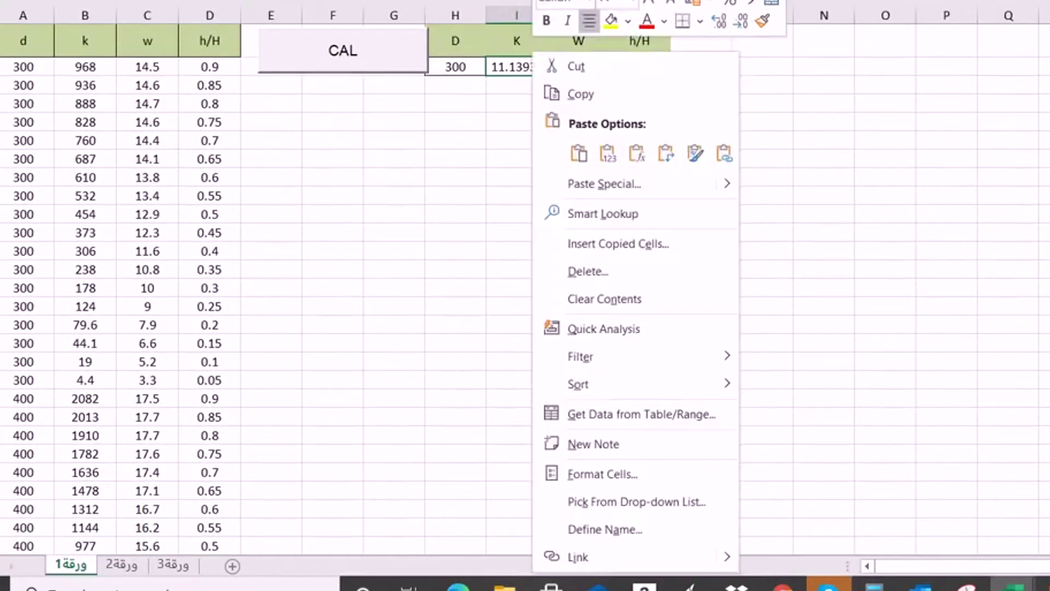
pyautogui.click(608, 152)
# - Run the CAL calculation for the 300 diameter and check the h/H and D cells
pyautogui.click(343, 50)
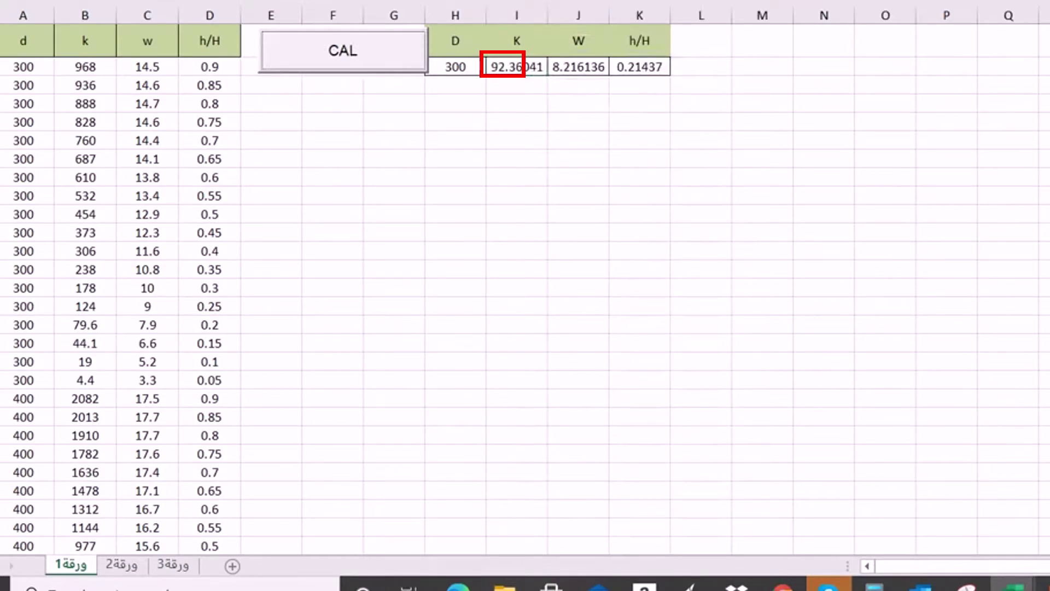
pyautogui.click(639, 67)
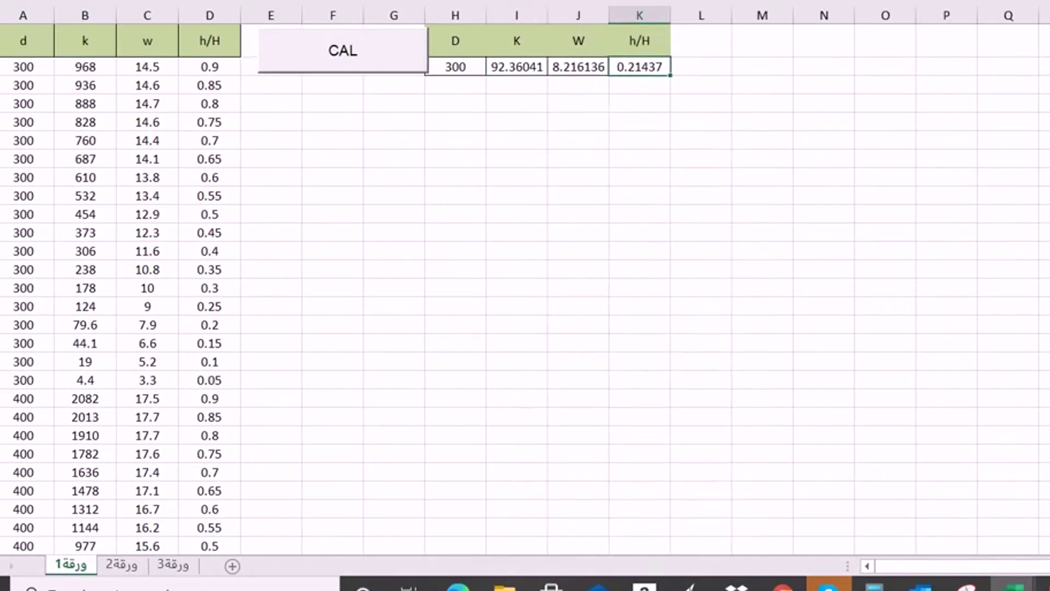
pyautogui.click(455, 66)
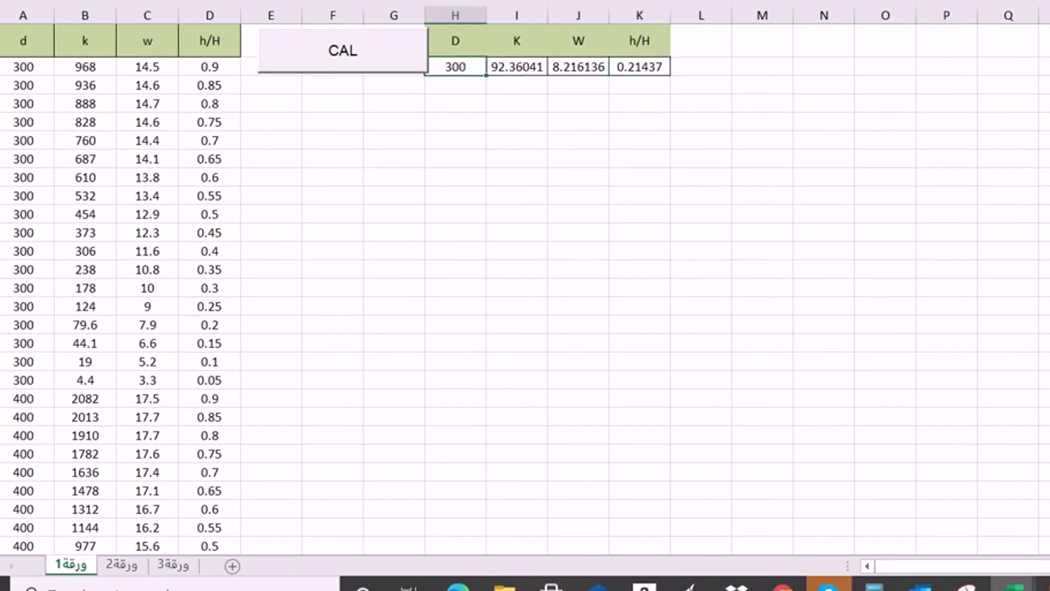
# - Copy the calculator's W result and paste it as a value into velocity factor cell X7 of the floods calculations workbook
pyautogui.click(516, 66)
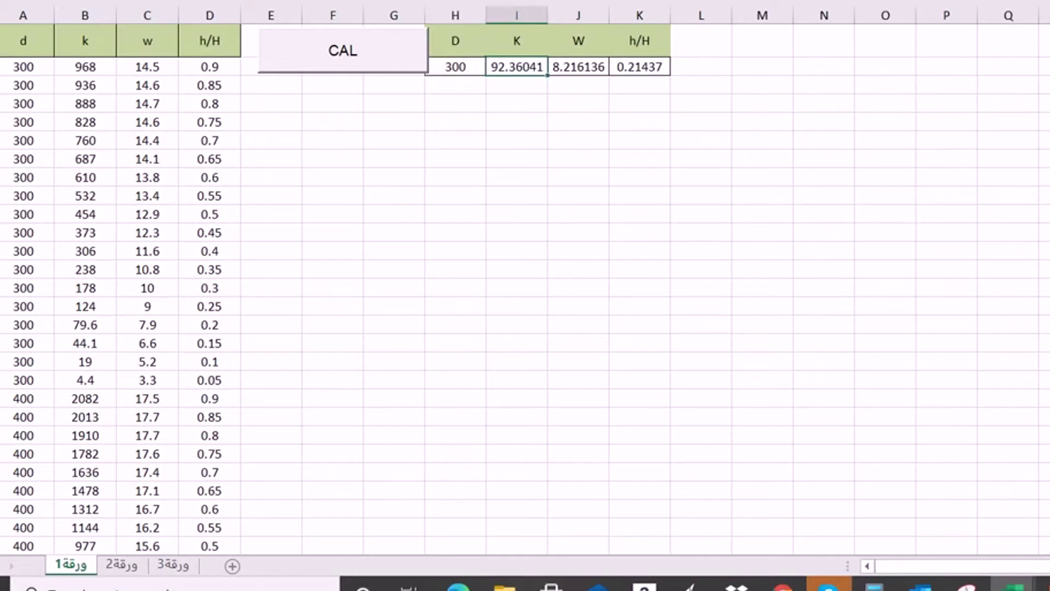
pyautogui.click(578, 67)
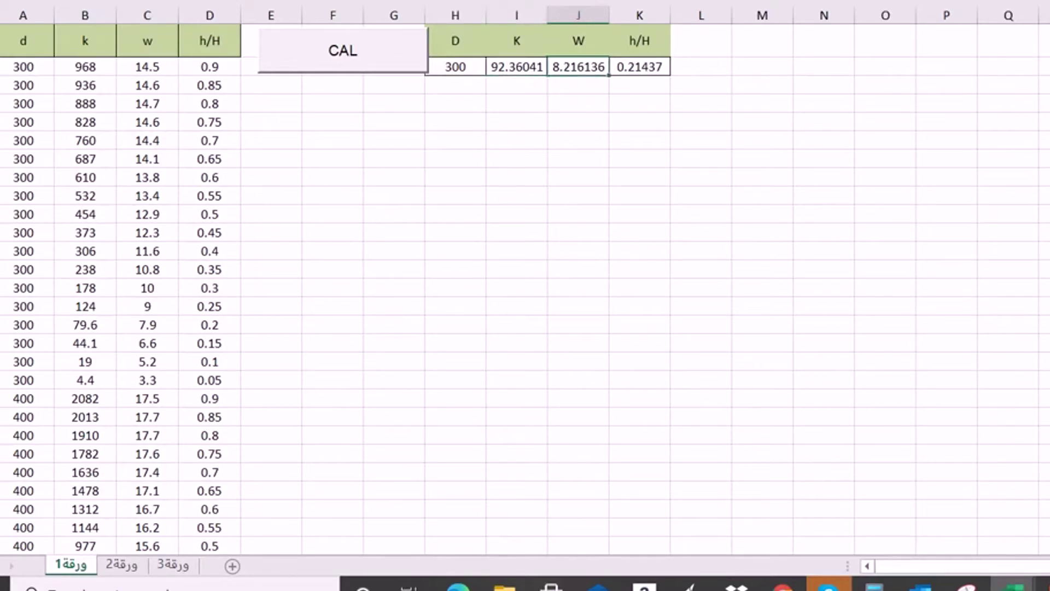
pyautogui.rightClick(581, 67)
pyautogui.click(633, 93)
pyautogui.click(1015, 585)
pyautogui.click(906, 508)
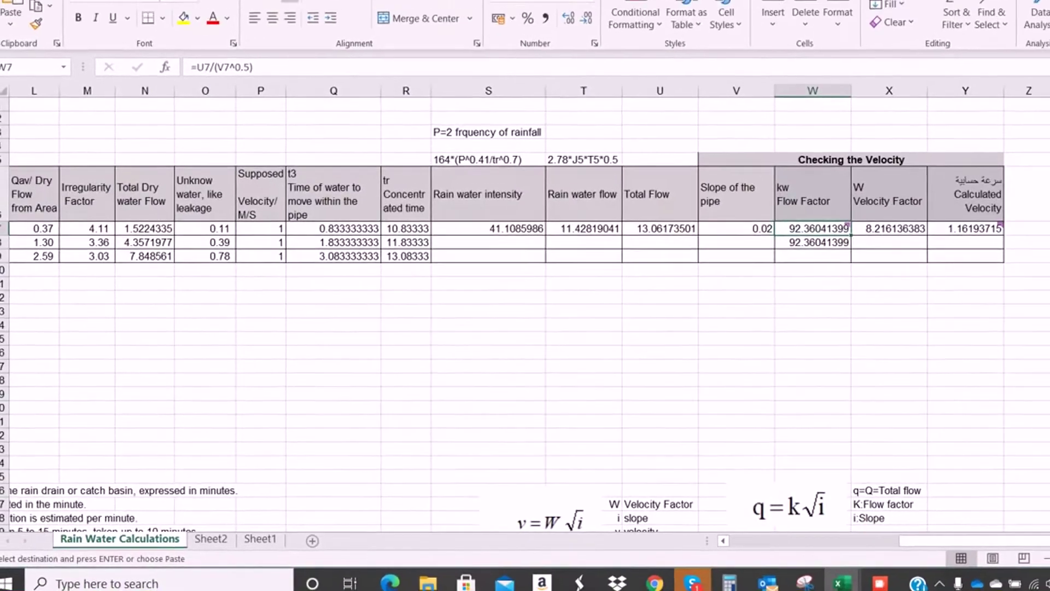
pyautogui.rightClick(889, 229)
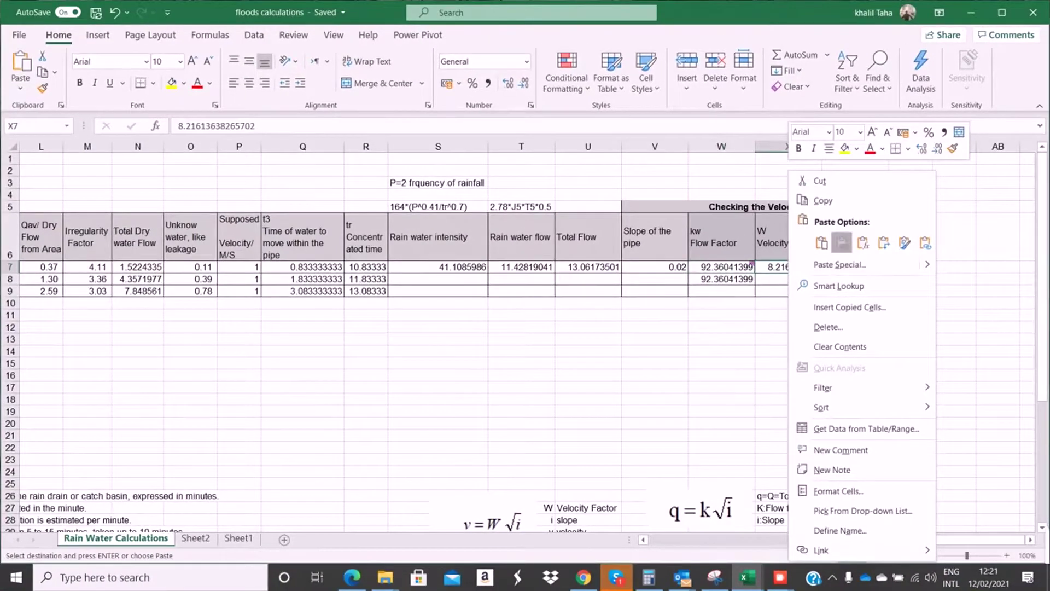
pyautogui.click(840, 241)
pyautogui.press('Down')
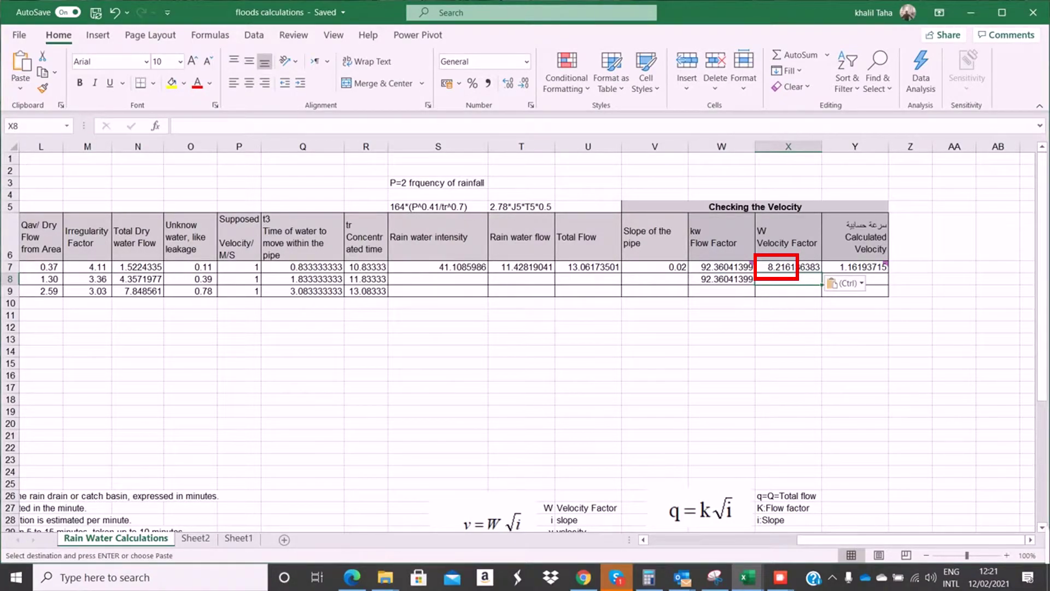
# - Following the v = W√i formula picture, enter the trial velocity formula =X7*V7^0.5 in Y8
pyautogui.click(787, 267)
pyautogui.click(853, 267)
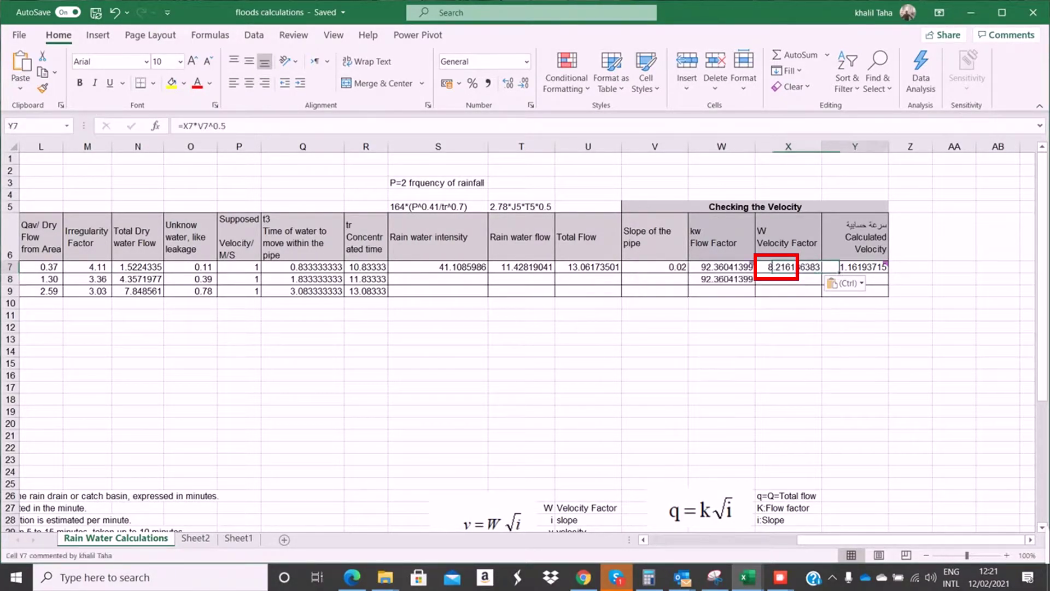
pyautogui.click(721, 411)
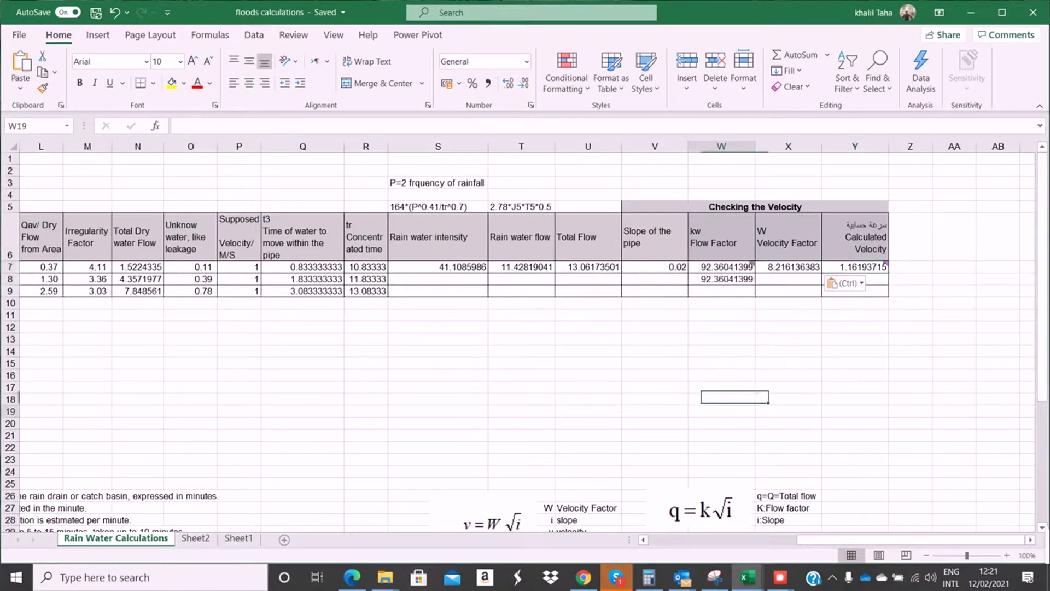
pyautogui.scroll(-2, 721, 411)
pyautogui.click(483, 410)
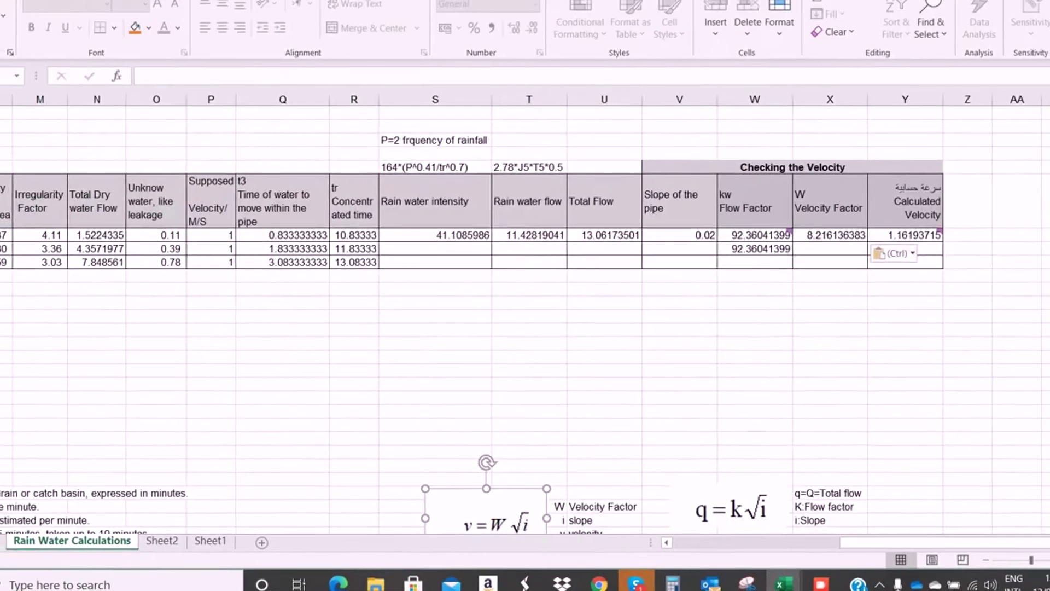
pyautogui.click(930, 246)
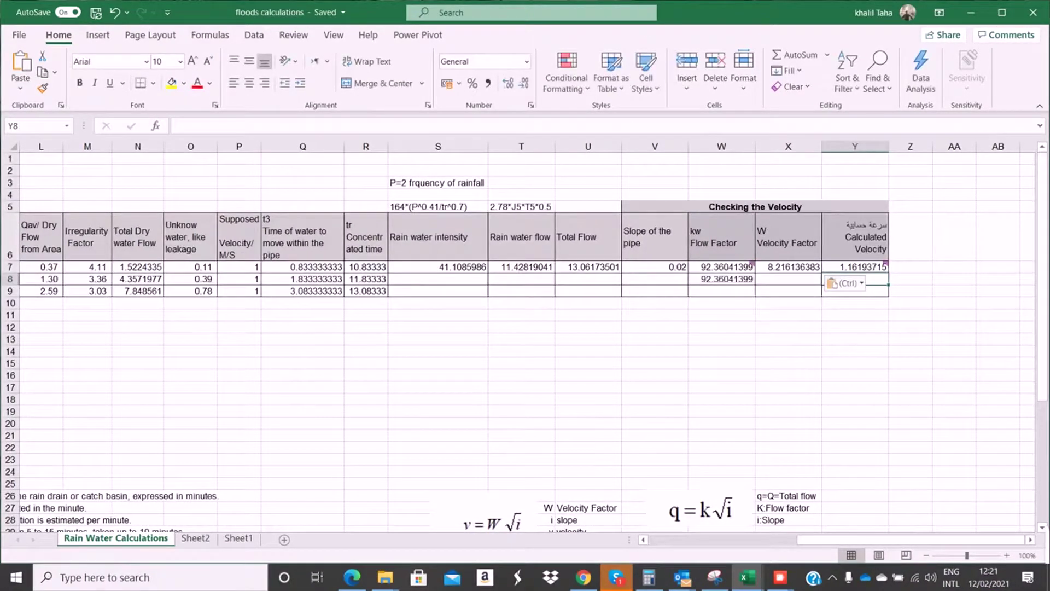
pyautogui.write('=')
pyautogui.click(788, 267)
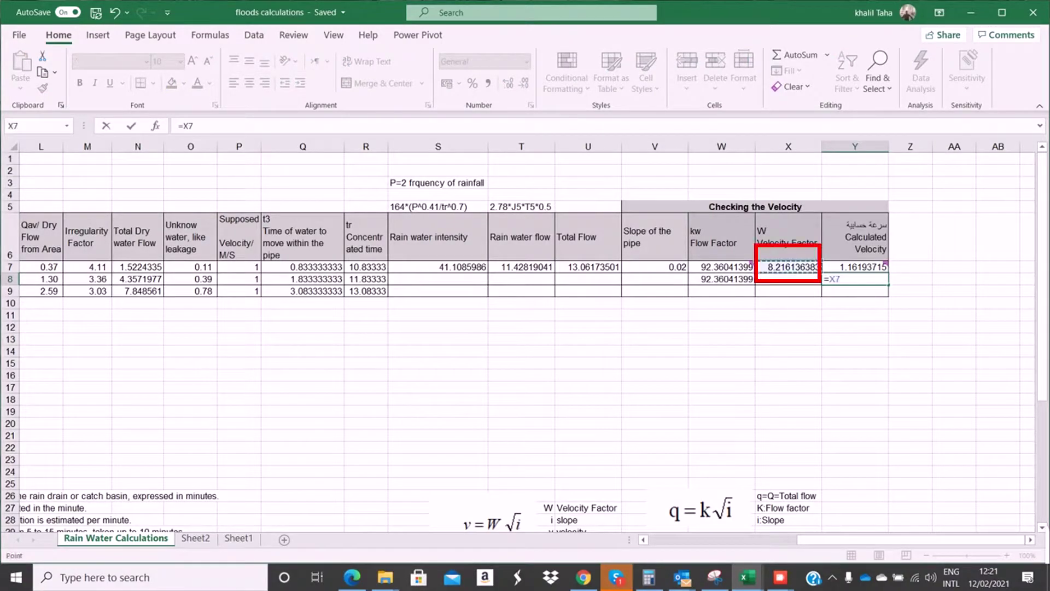
pyautogui.write('*')
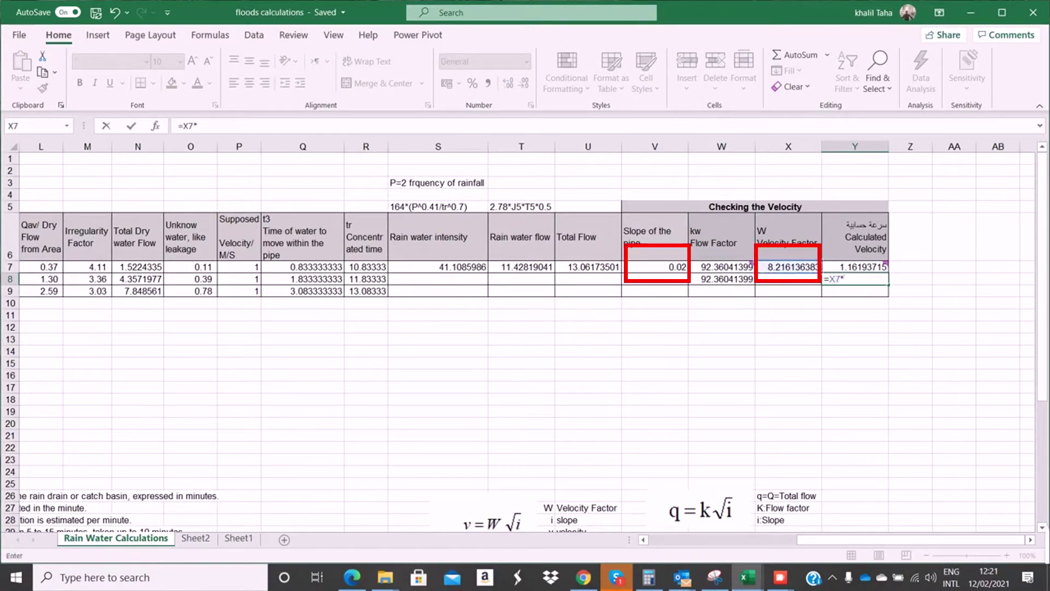
pyautogui.click(654, 267)
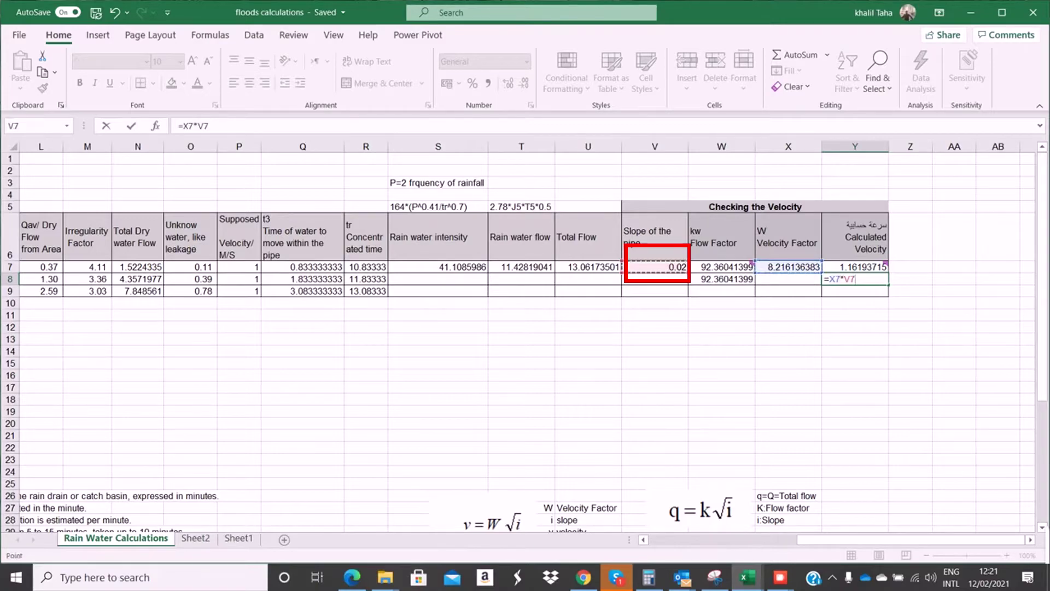
pyautogui.write('^0.5')
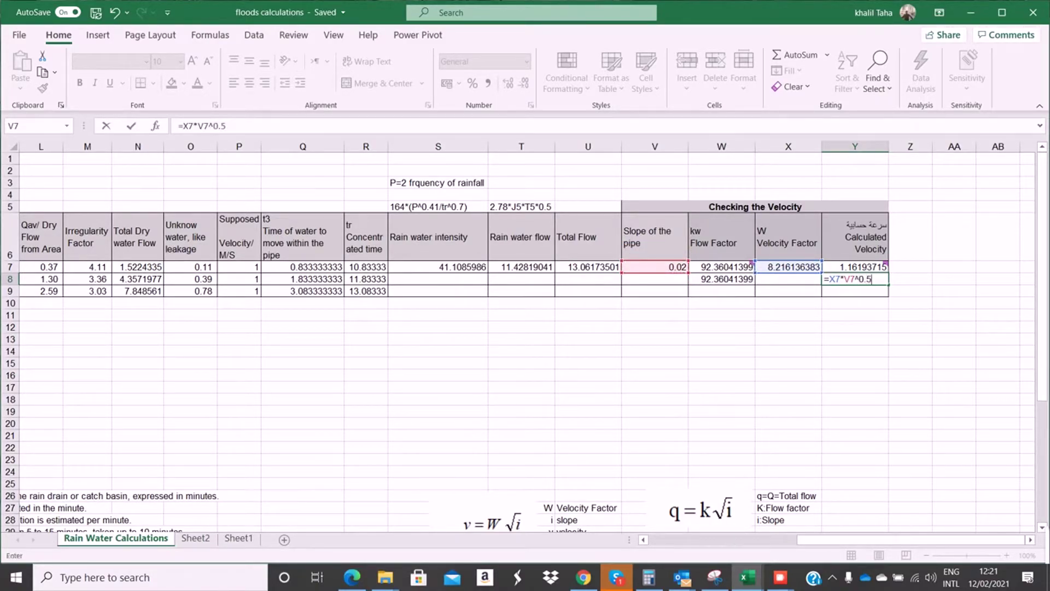
pyautogui.press('Return')
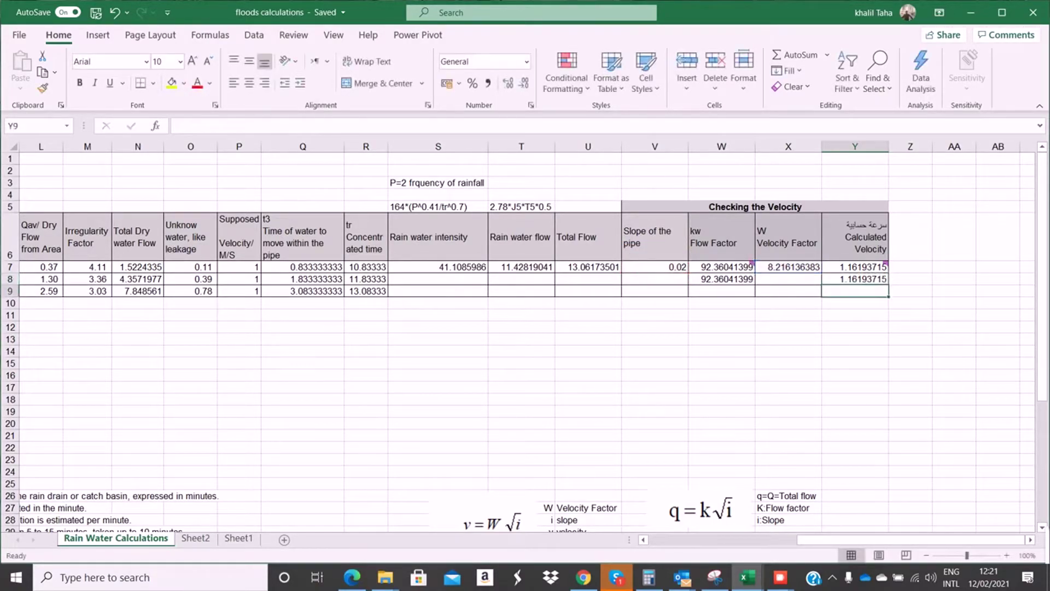
# - Compare the trial velocity in Y8 with the supposed velocity in P7, and clear Y8
pyautogui.click(854, 279)
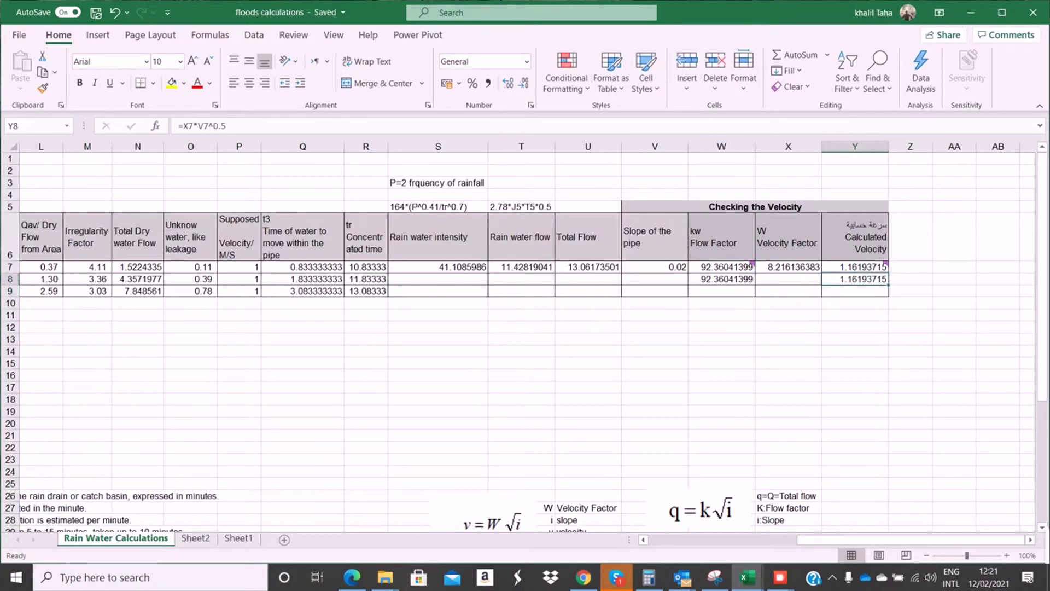
pyautogui.click(257, 268)
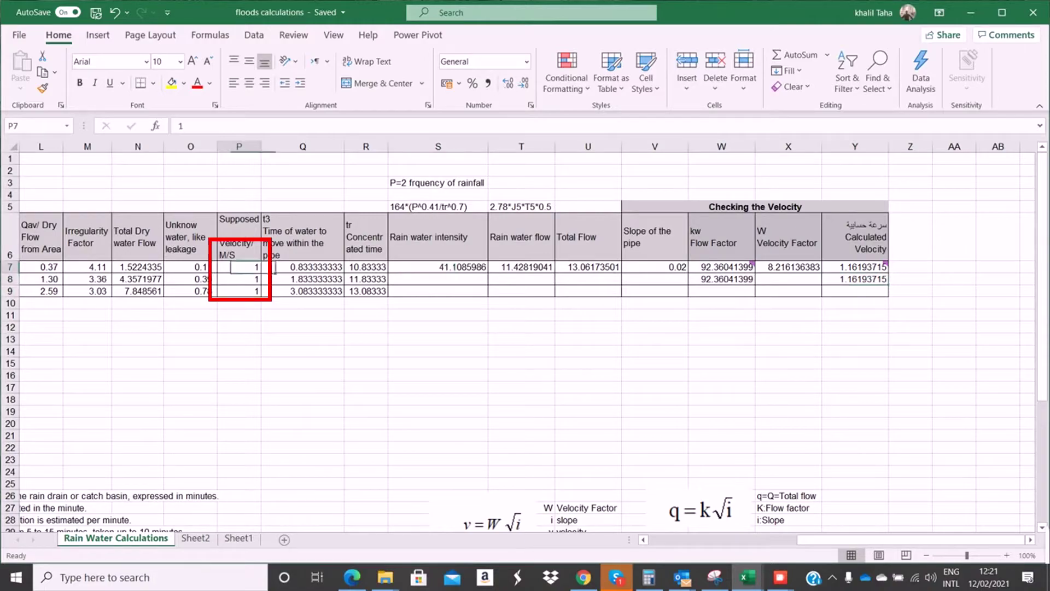
pyautogui.click(855, 279)
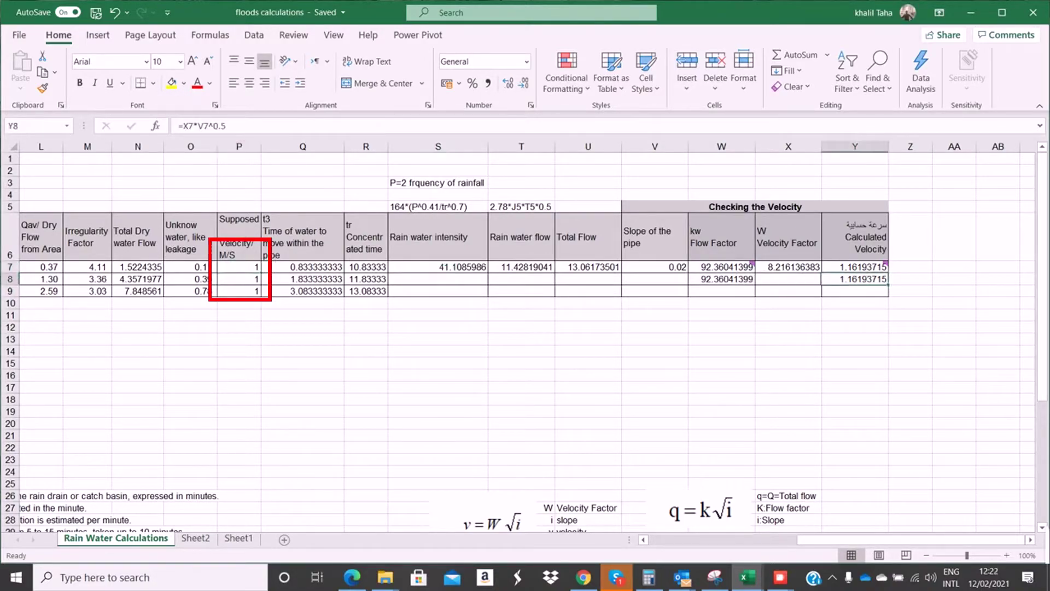
pyautogui.press('Delete')
# - Copy the calculated velocity in Y7 and paste it as a value into supposed velocity cell P7
pyautogui.click(854, 267)
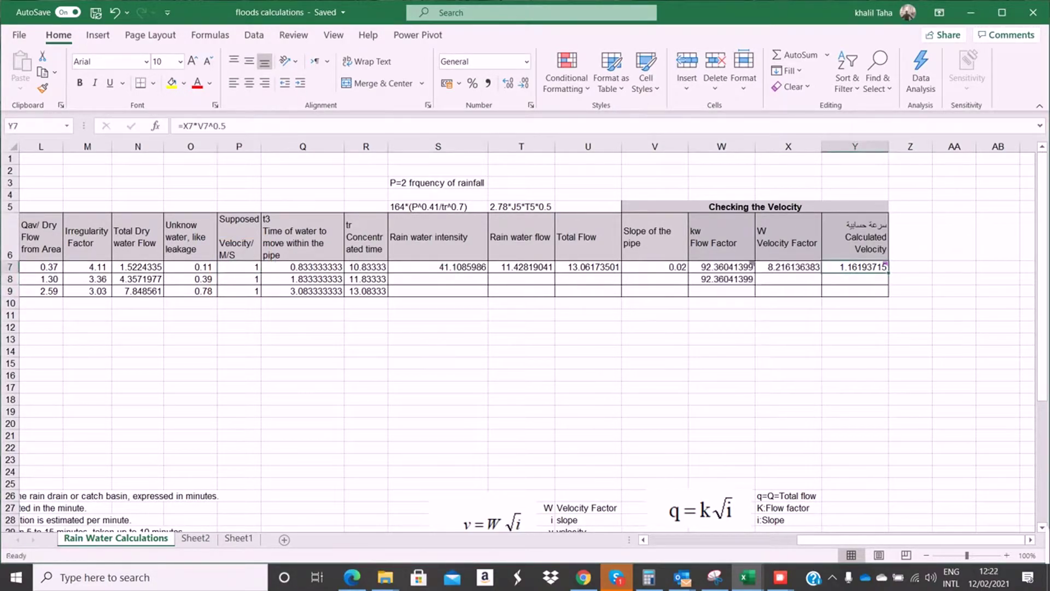
pyautogui.rightClick(853, 267)
pyautogui.click(875, 201)
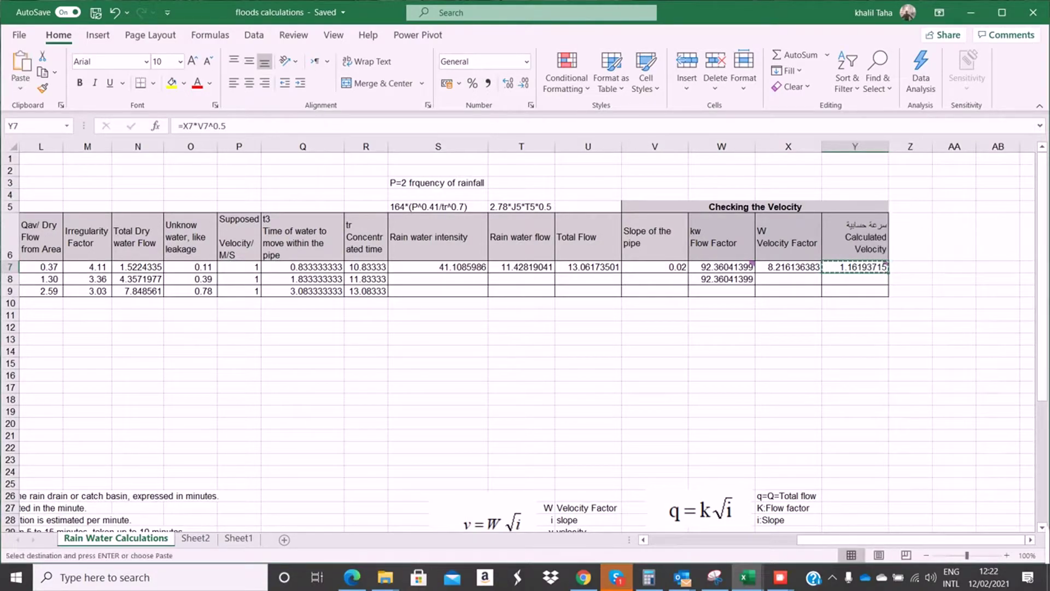
pyautogui.click(239, 266)
pyautogui.rightClick(246, 267)
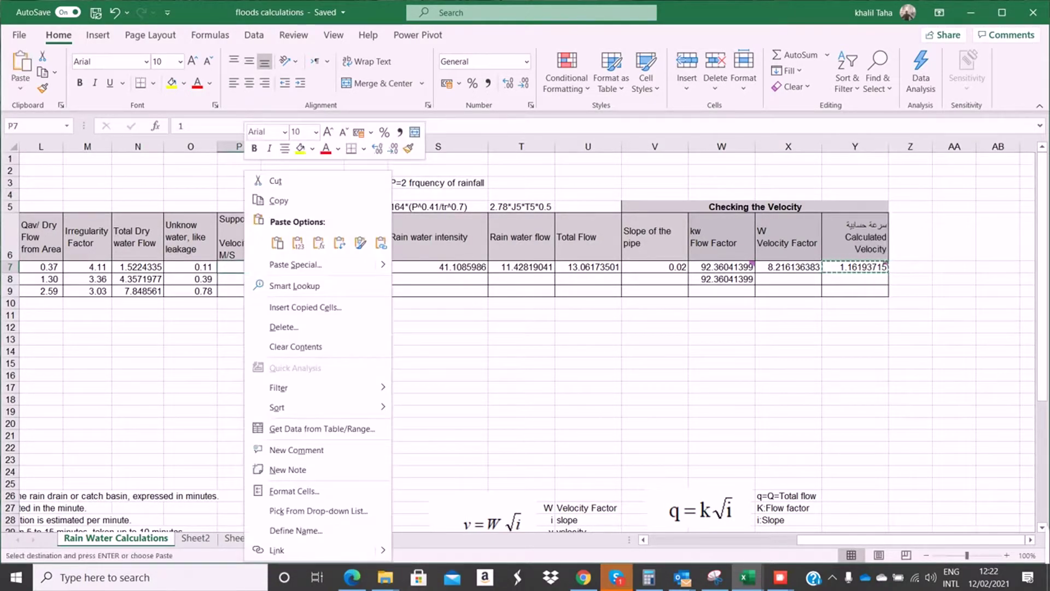
pyautogui.click(297, 242)
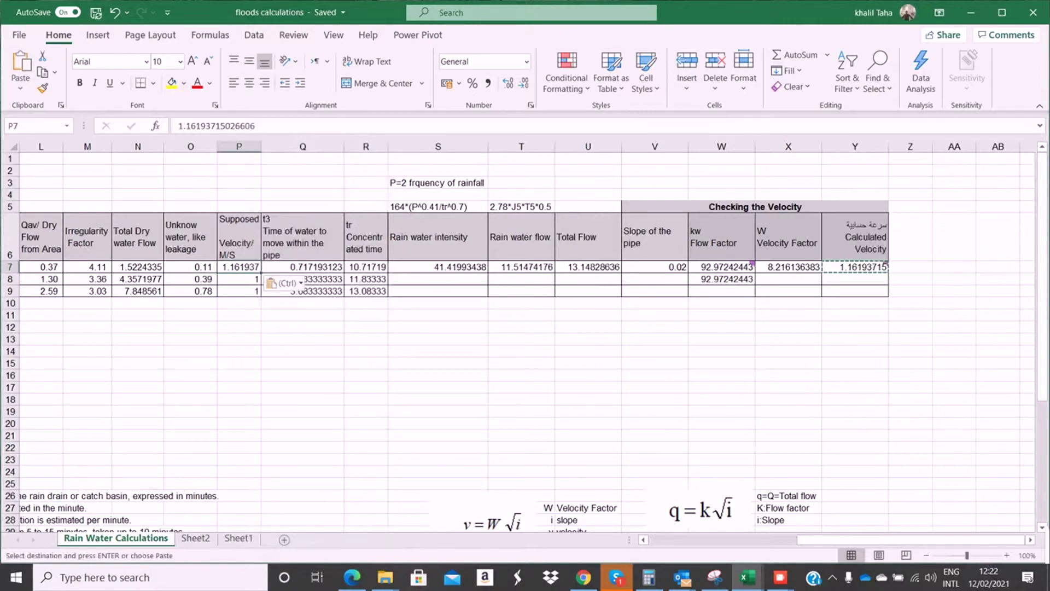
pyautogui.press('Escape')
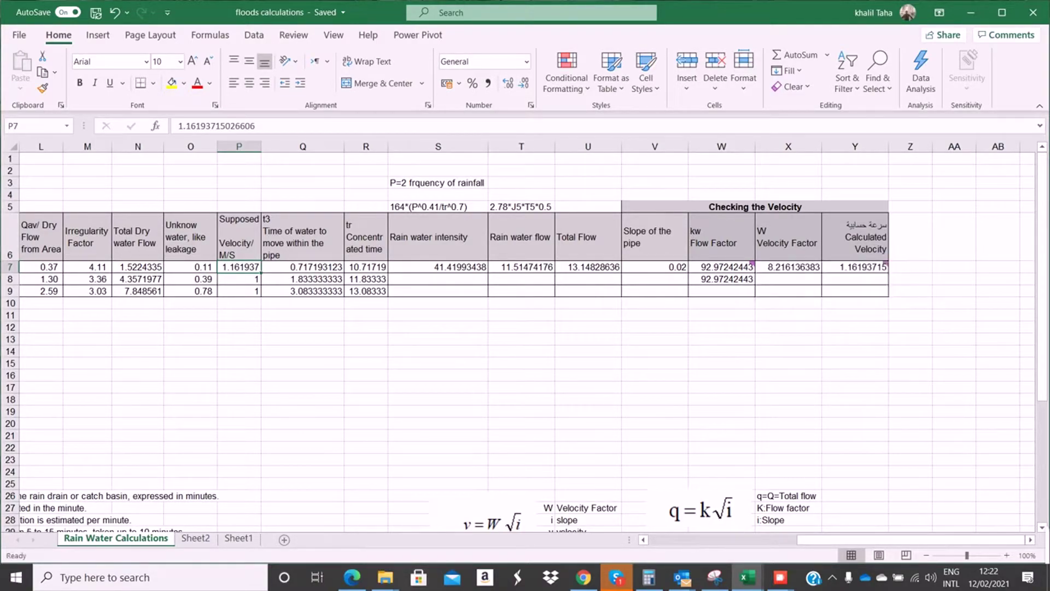
# - Copy the recalculated flow factor in W7, paste it as a value into the lookup calculator's K cell, and run CAL
pyautogui.click(728, 267)
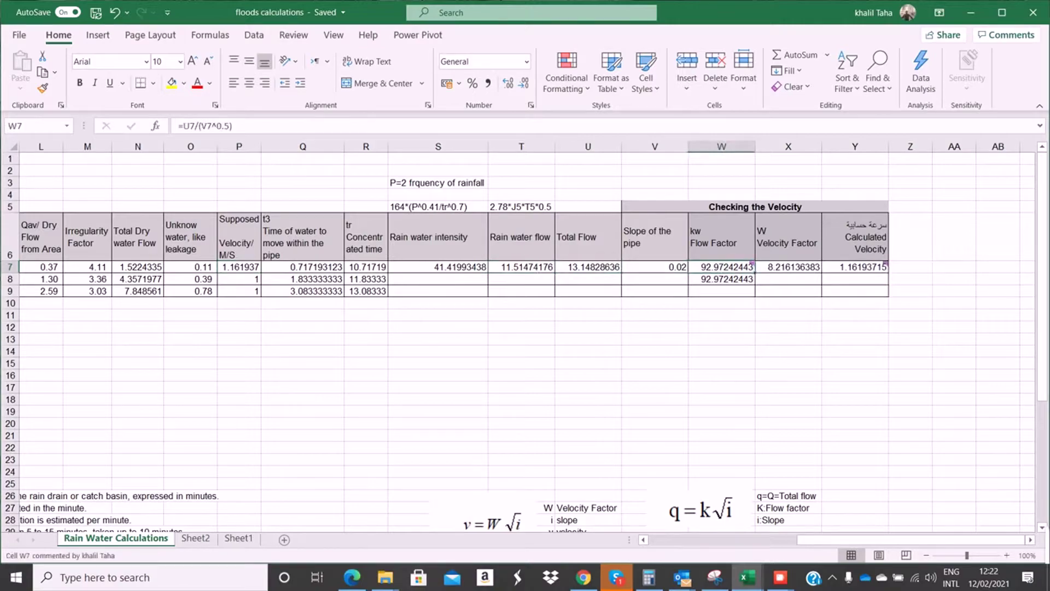
pyautogui.doubleClick(727, 267)
pyautogui.press('Return')
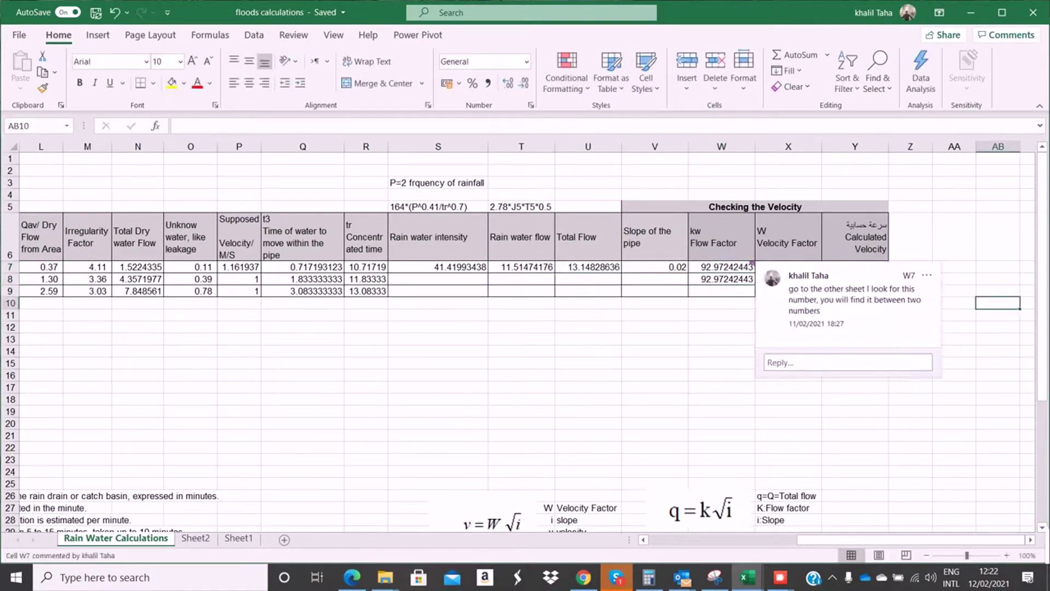
pyautogui.rightClick(724, 267)
pyautogui.click(760, 200)
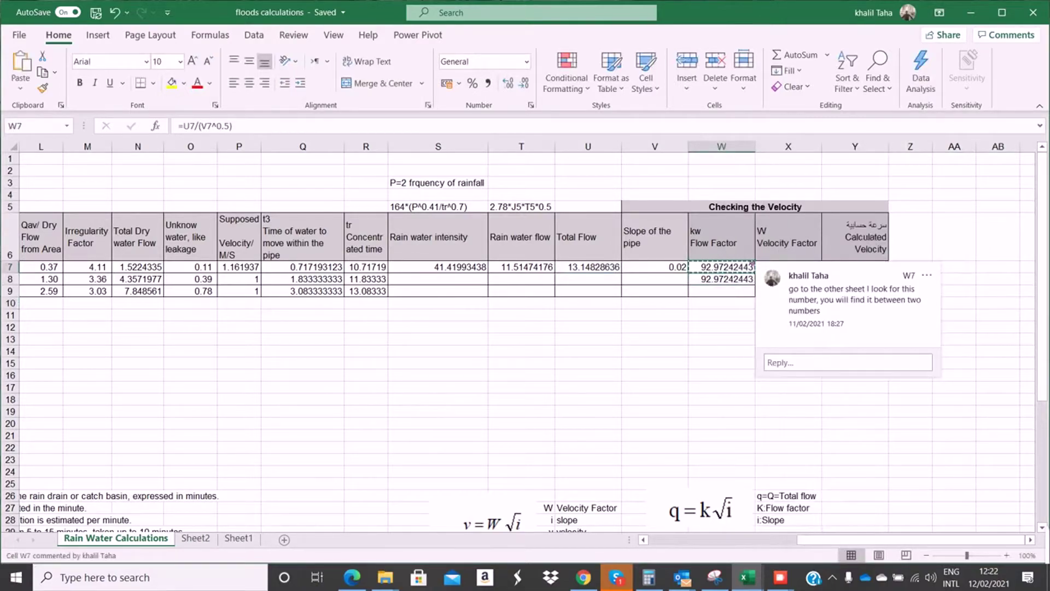
pyautogui.moveTo(746, 577)
pyautogui.click(817, 512)
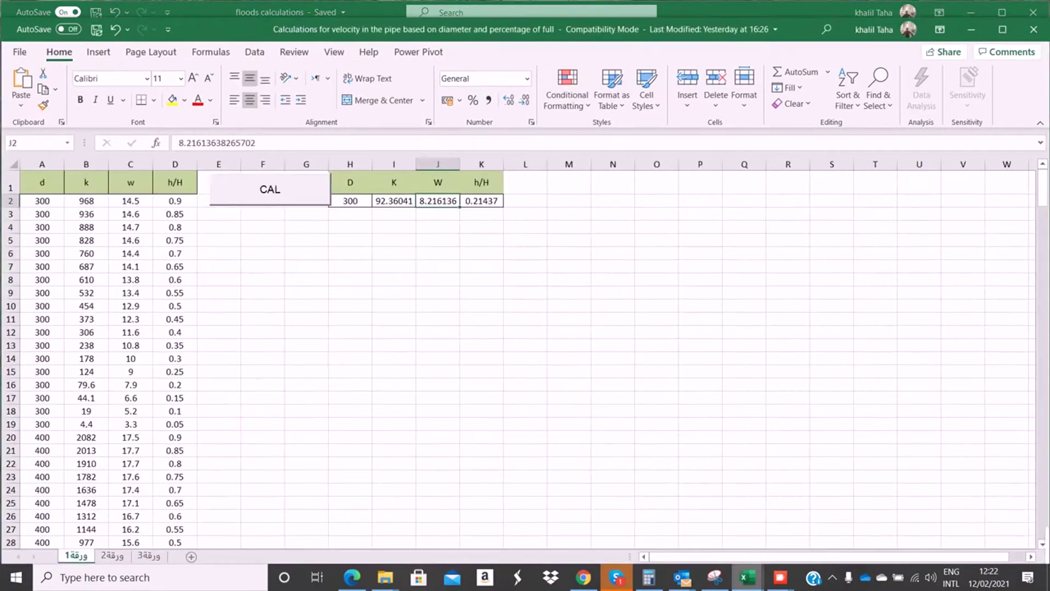
pyautogui.rightClick(394, 200)
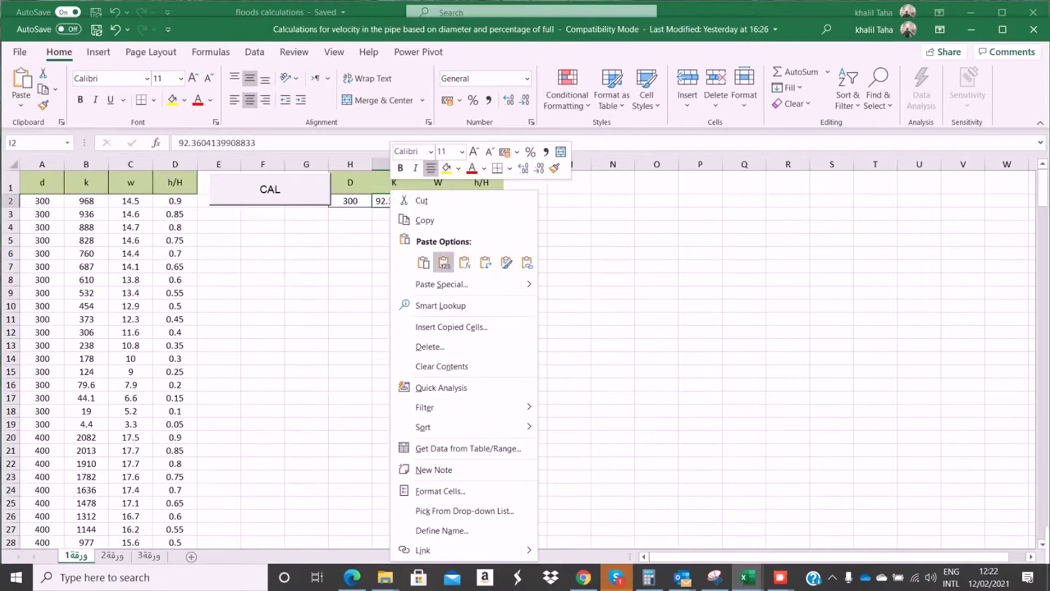
pyautogui.click(443, 262)
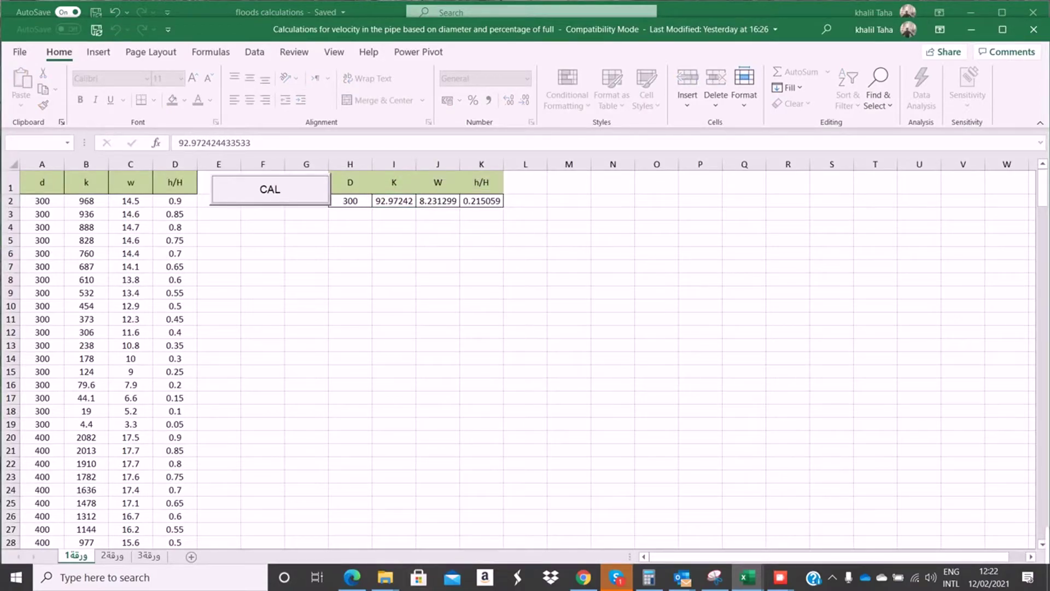
# - Copy the calculator's updated W result and paste it into X7 of the floods calculations workbook
pyautogui.rightClick(438, 200)
pyautogui.click(454, 220)
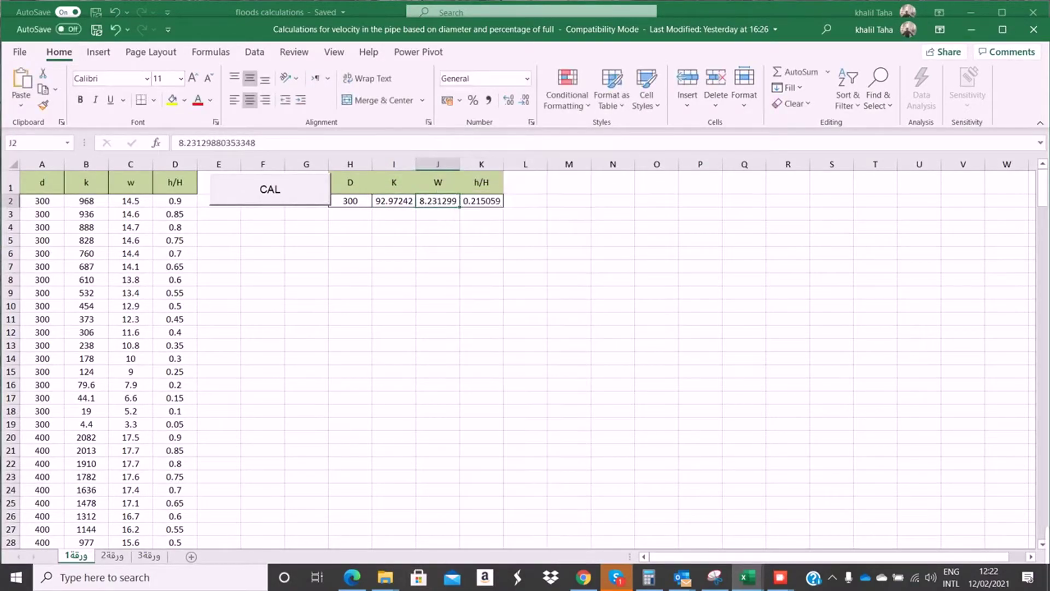
pyautogui.moveTo(748, 577)
pyautogui.click(673, 520)
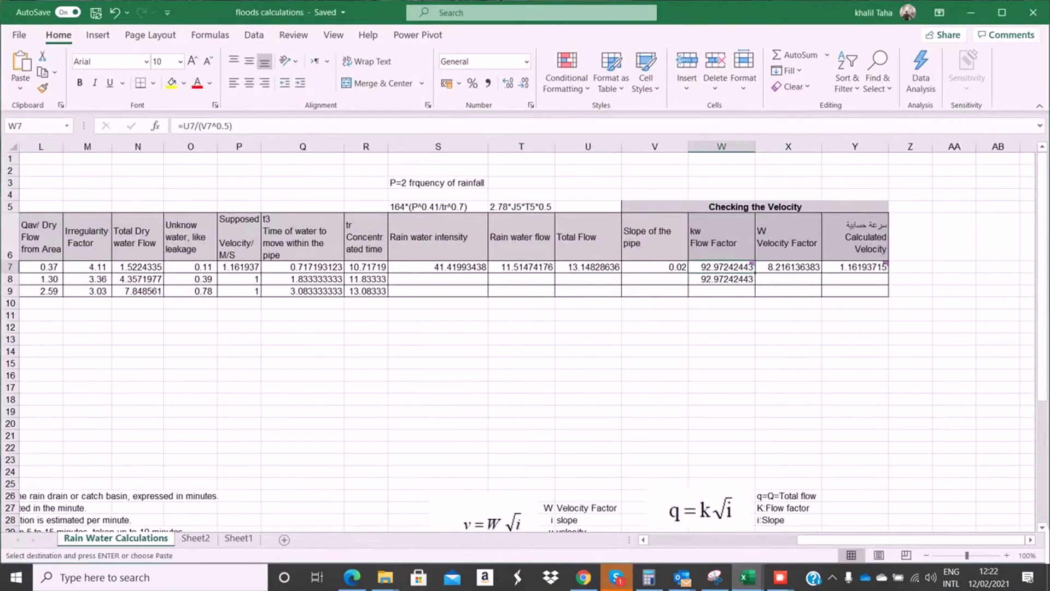
pyautogui.rightClick(777, 267)
pyautogui.click(829, 242)
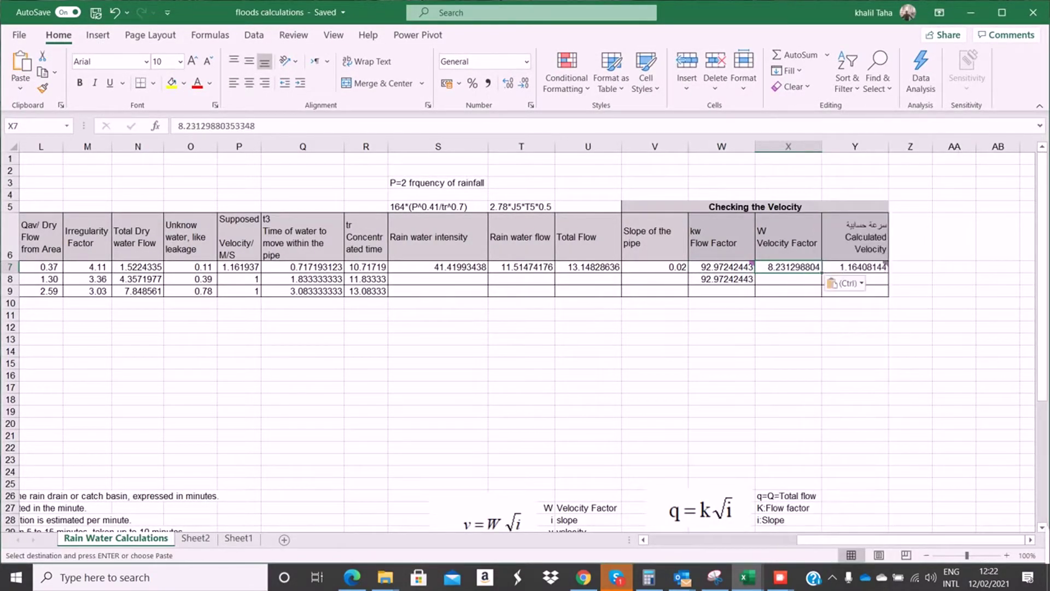
pyautogui.press('Return')
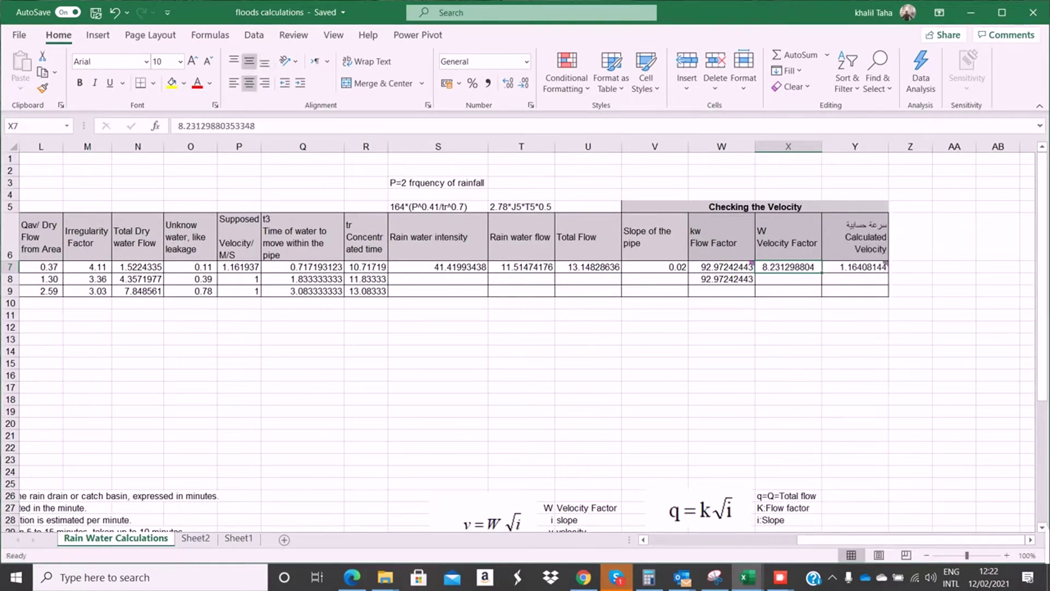
# - Compare the calculated velocity in Y7 with the supposed velocity in P7
pyautogui.click(855, 267)
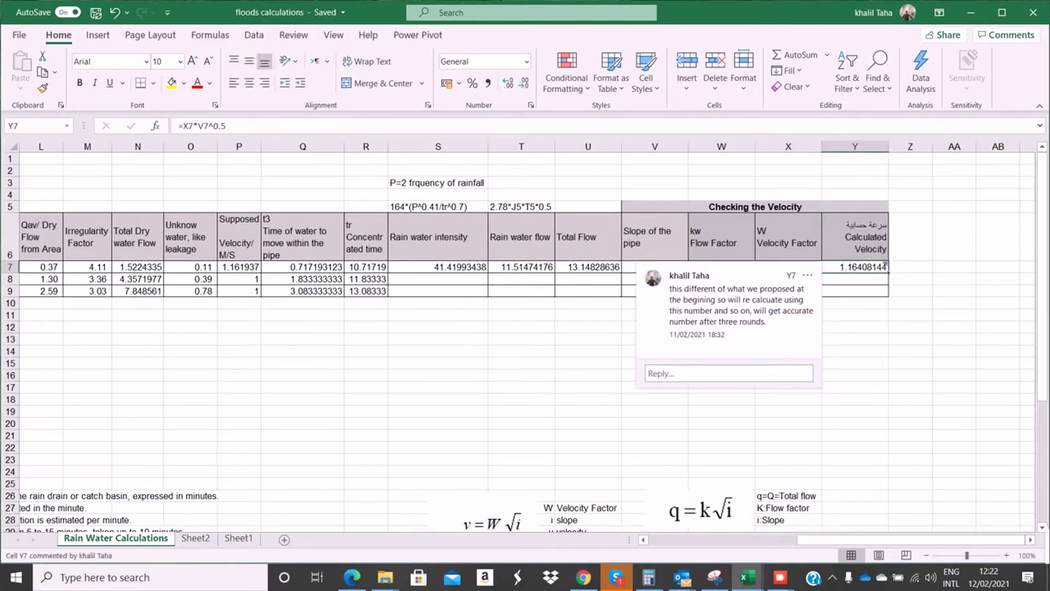
pyautogui.click(238, 267)
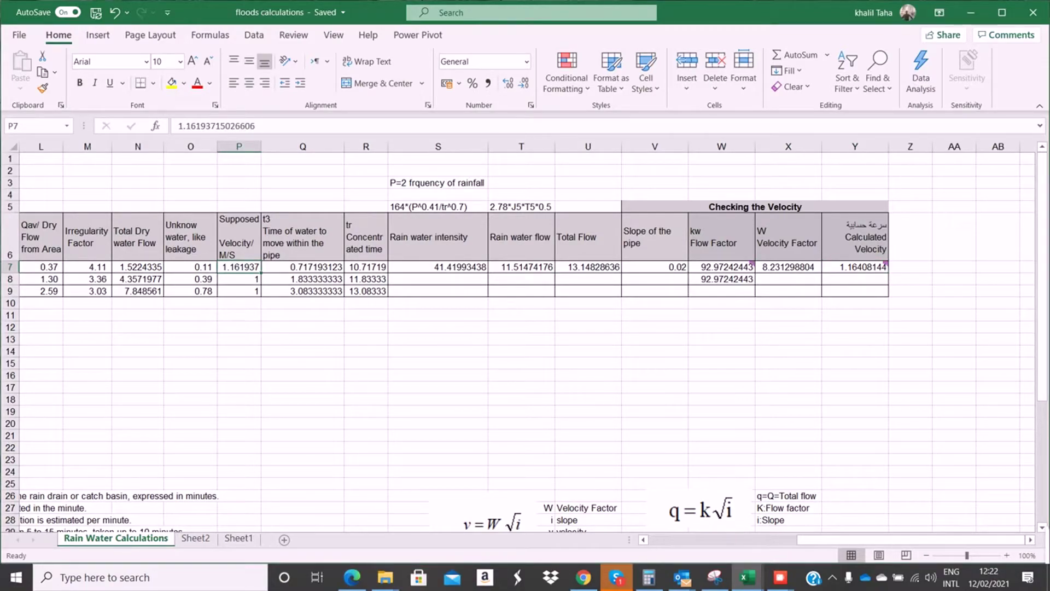
pyautogui.click(854, 267)
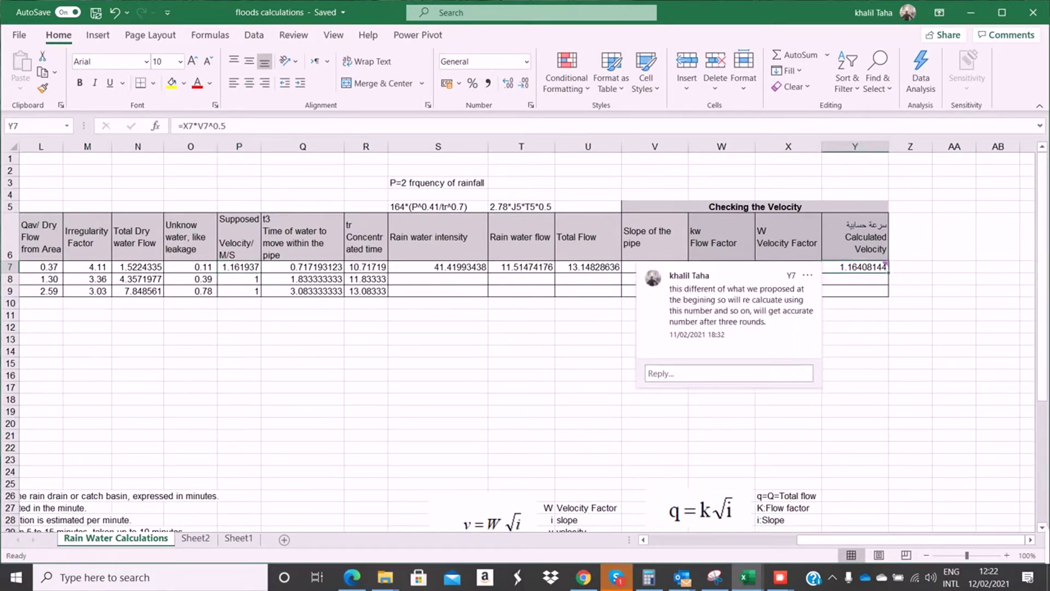
# - Copy the h/H result in K2 of the velocity lookup calculator workbook
pyautogui.click(910, 267)
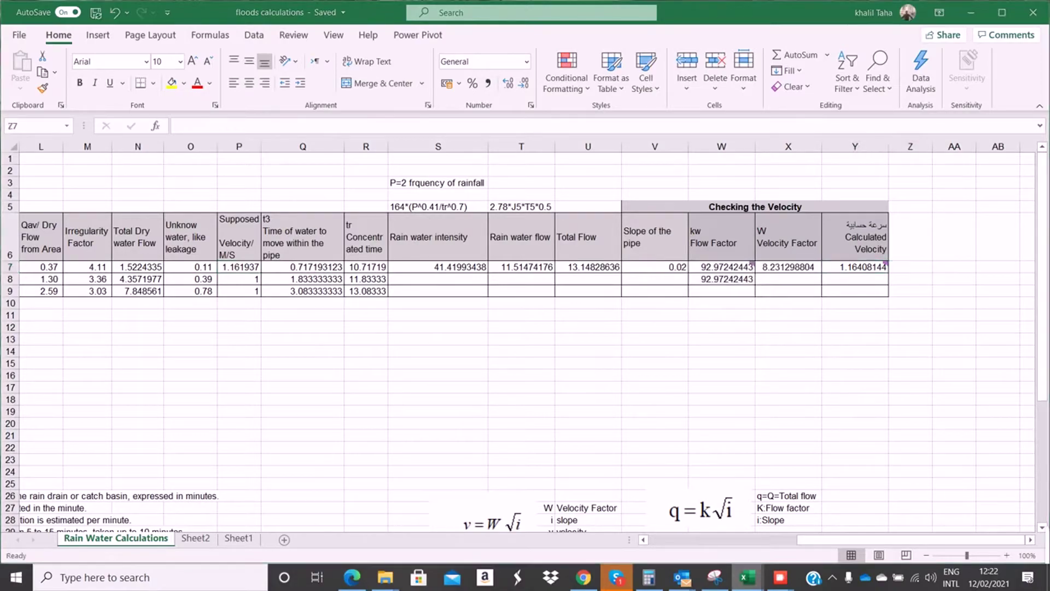
pyautogui.moveTo(748, 577)
pyautogui.click(826, 511)
pyautogui.click(482, 201)
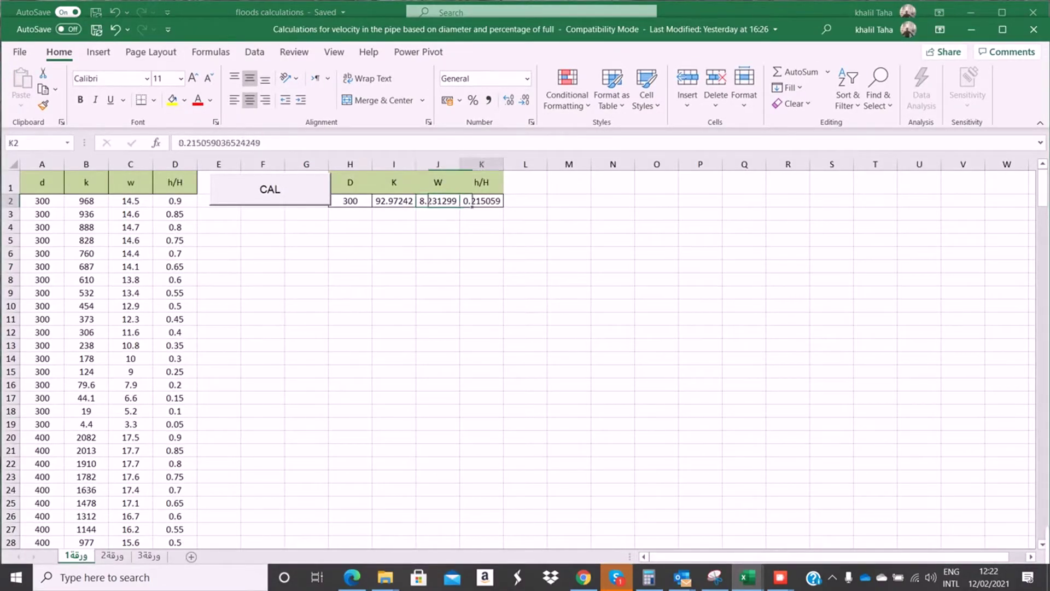
pyautogui.rightClick(482, 200)
pyautogui.click(515, 221)
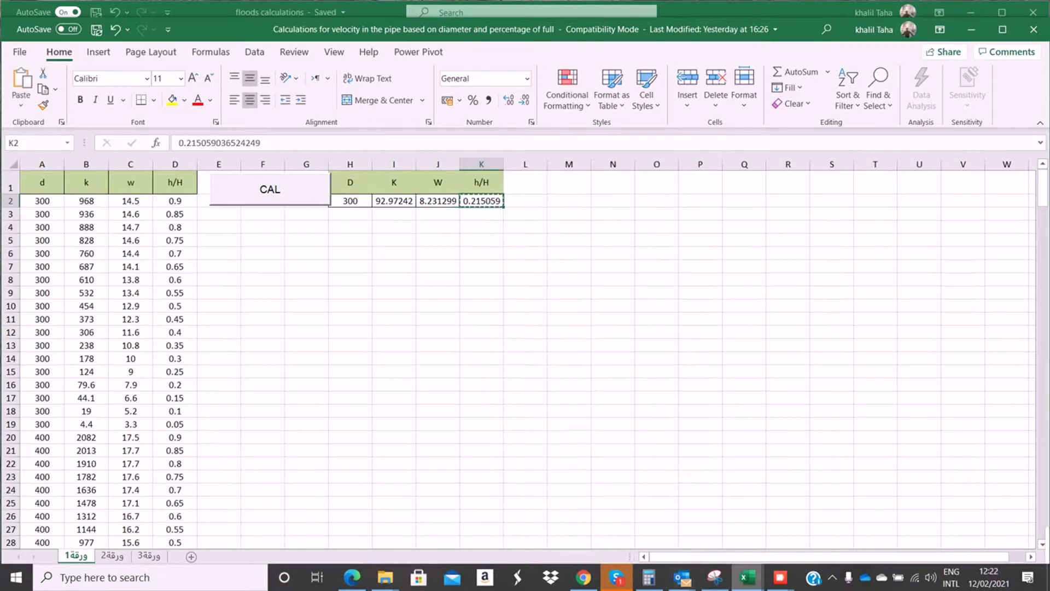
# - Paste the copied h/H value into Z7 of the floods calculations workbook and format it as a percentage
pyautogui.moveTo(747, 577)
pyautogui.click(675, 511)
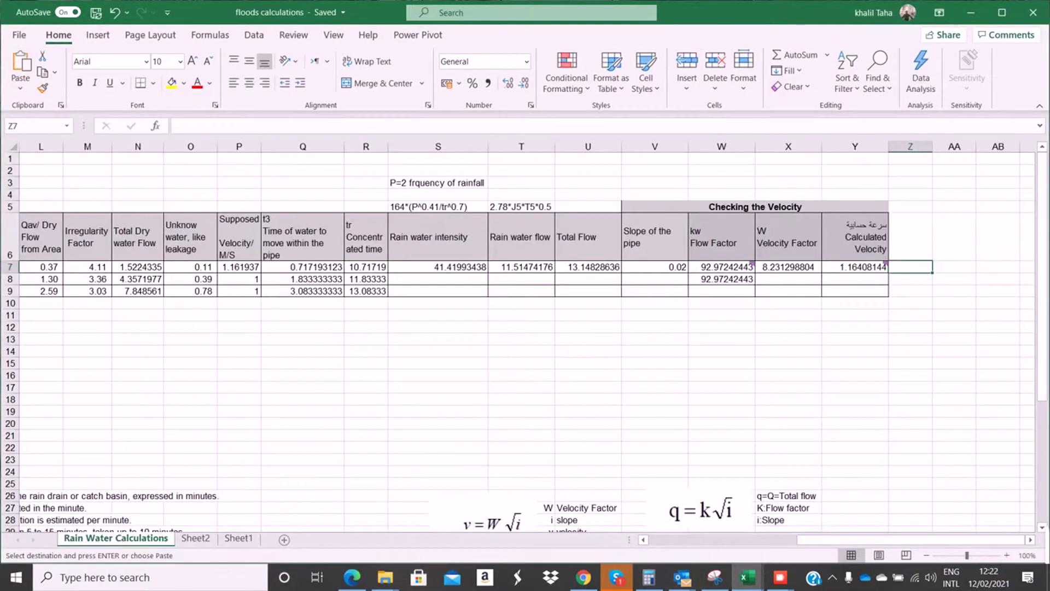
pyautogui.rightClick(909, 267)
pyautogui.click(812, 243)
pyautogui.click(910, 292)
pyautogui.click(910, 267)
pyautogui.click(473, 83)
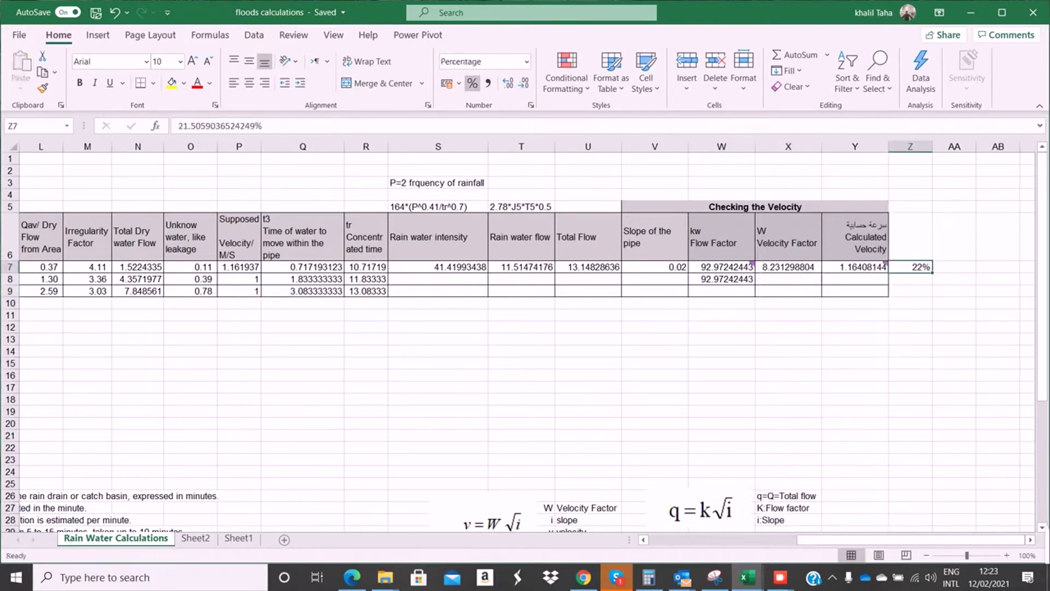
pyautogui.click(910, 291)
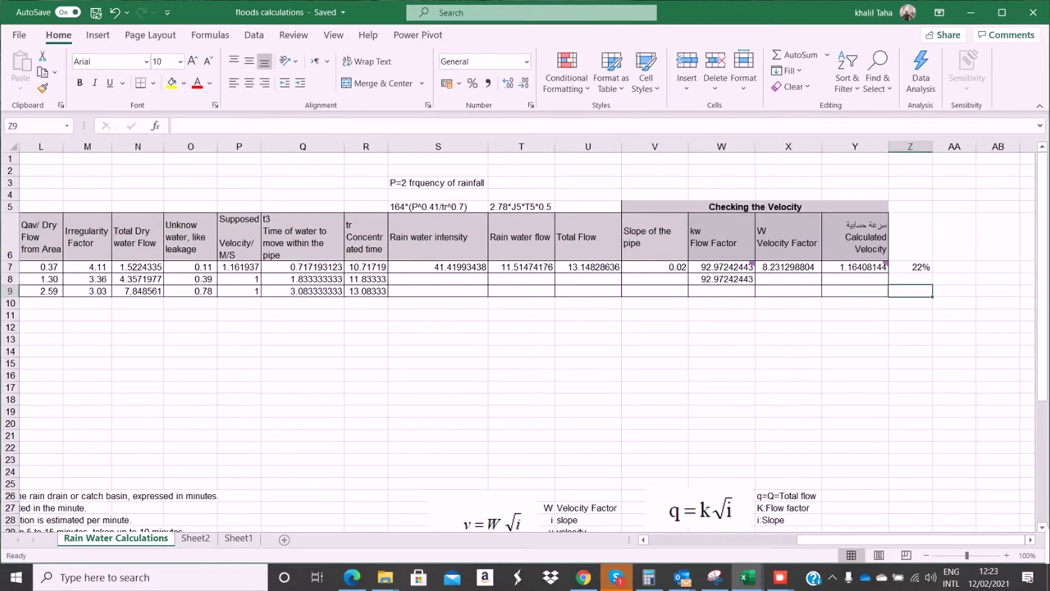
# - Add the header "Diamete" in AA6 and enter 300 in AA7 below it
pyautogui.click(910, 236)
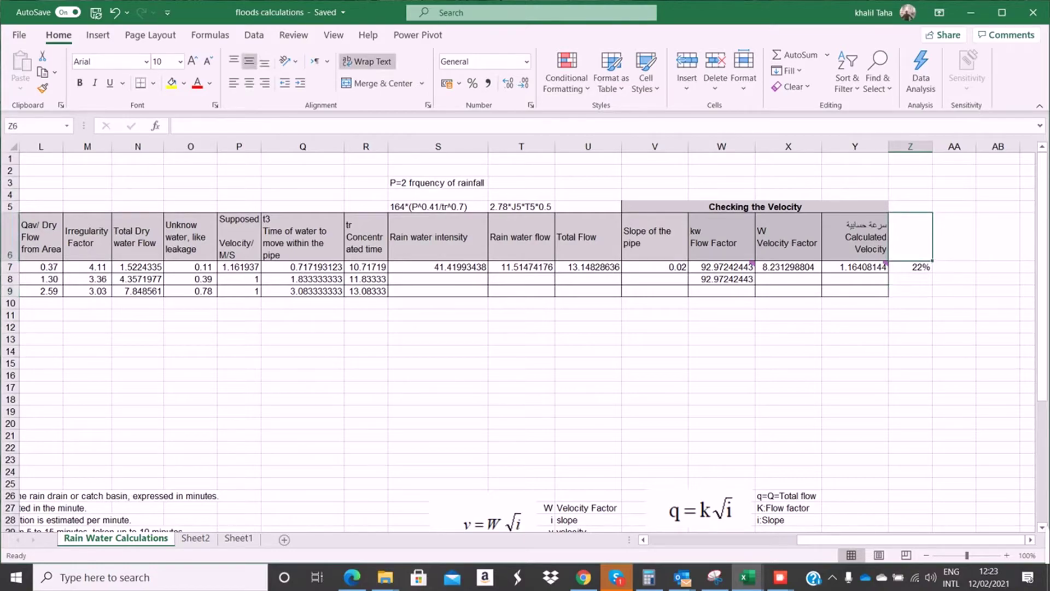
pyautogui.click(954, 236)
pyautogui.write('D')
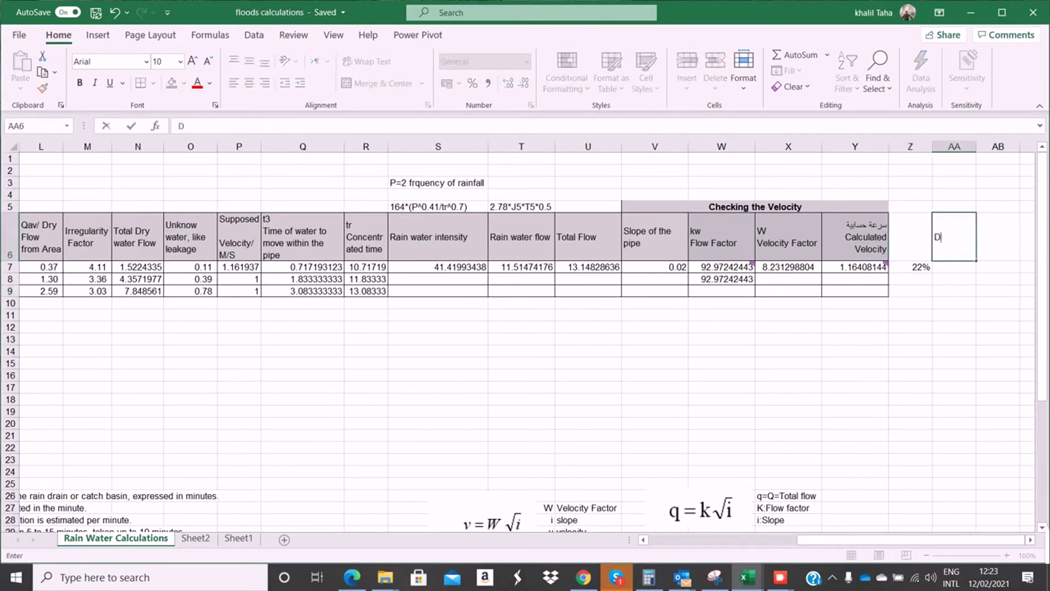
pyautogui.write('iamete')
pyautogui.press('Return')
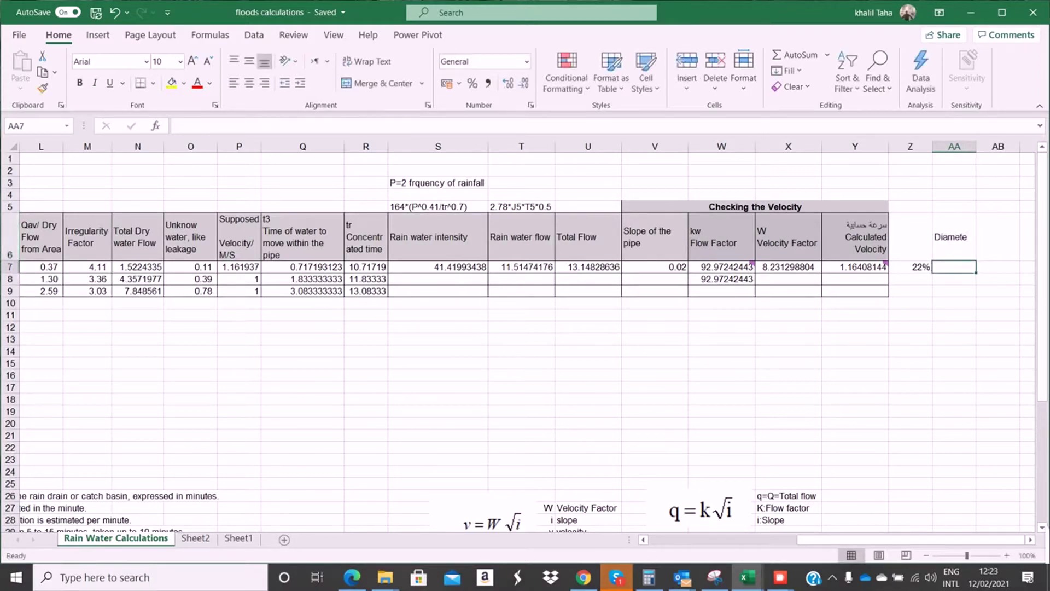
pyautogui.write('300')
# - Change the diameter in AA7 to 200 and the fill percentage in Z7 to 37%
pyautogui.click(954, 267)
pyautogui.hscroll(1, 527, 336)
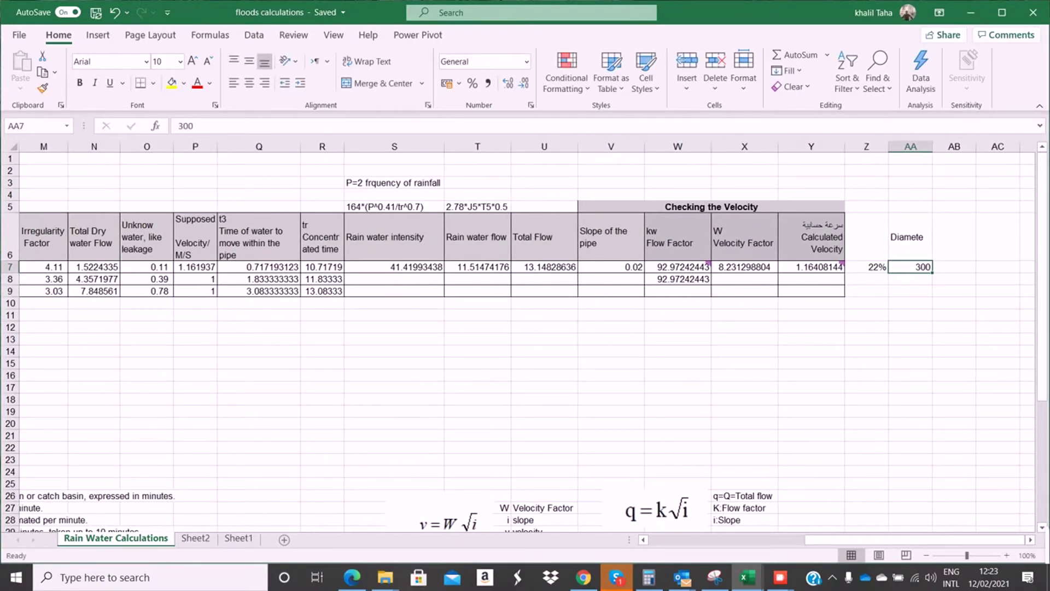
pyautogui.write('200')
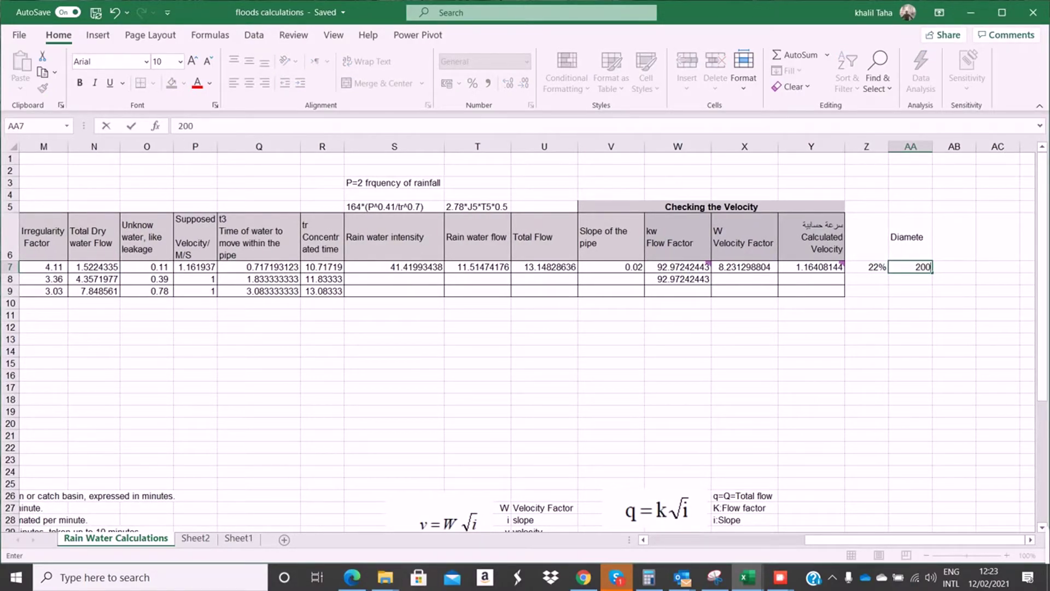
pyautogui.click(909, 290)
pyautogui.click(866, 267)
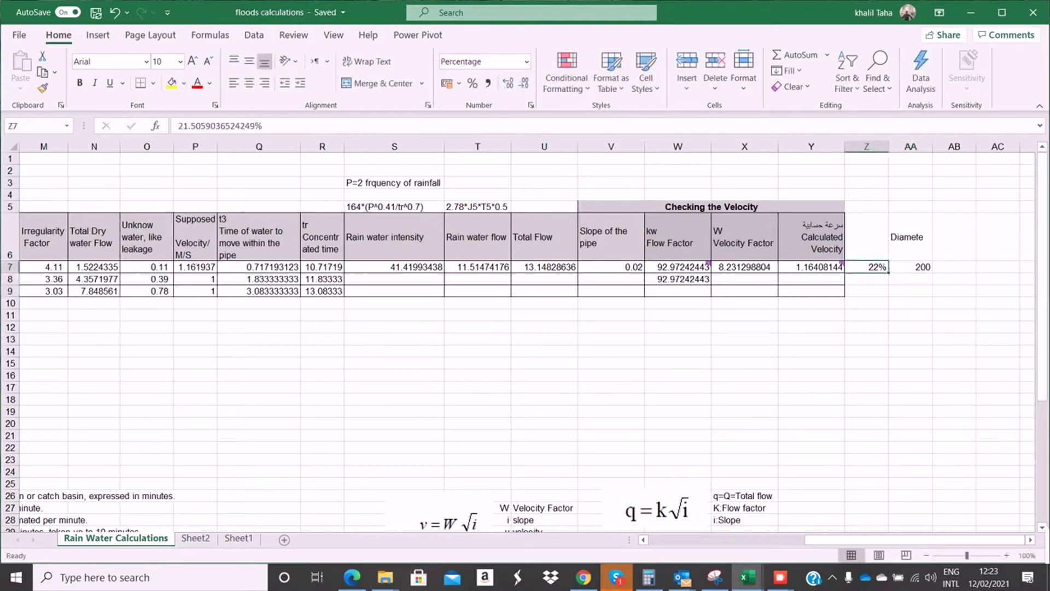
pyautogui.write('37')
pyautogui.click(909, 315)
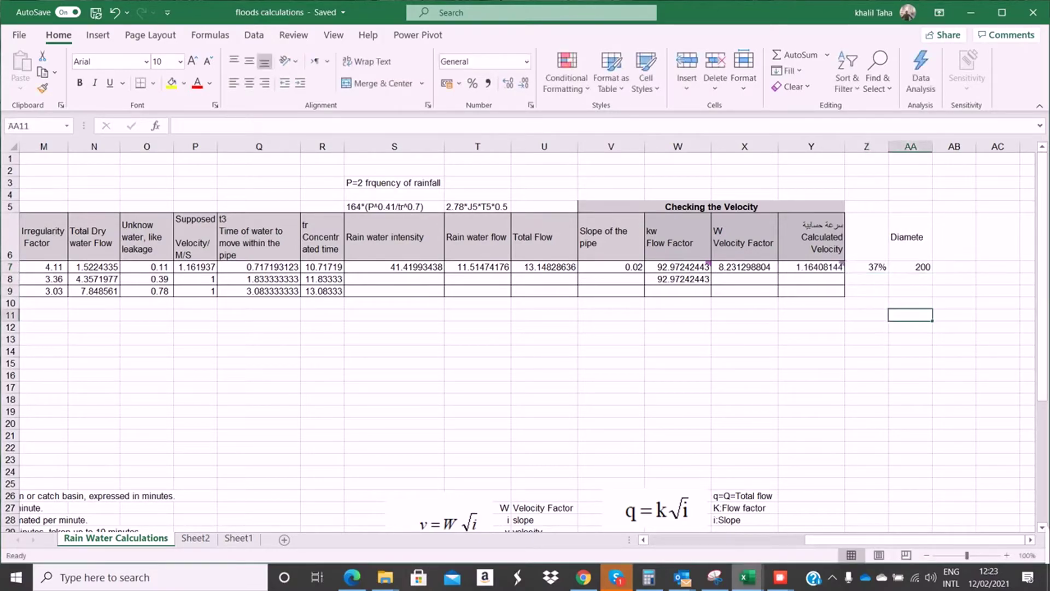
# - Examine the K and w tables by pipe diameter on Sheet2 and the matching table in the lookup calculator workbook
pyautogui.click(779, 578)
pyautogui.click(671, 514)
pyautogui.click(195, 538)
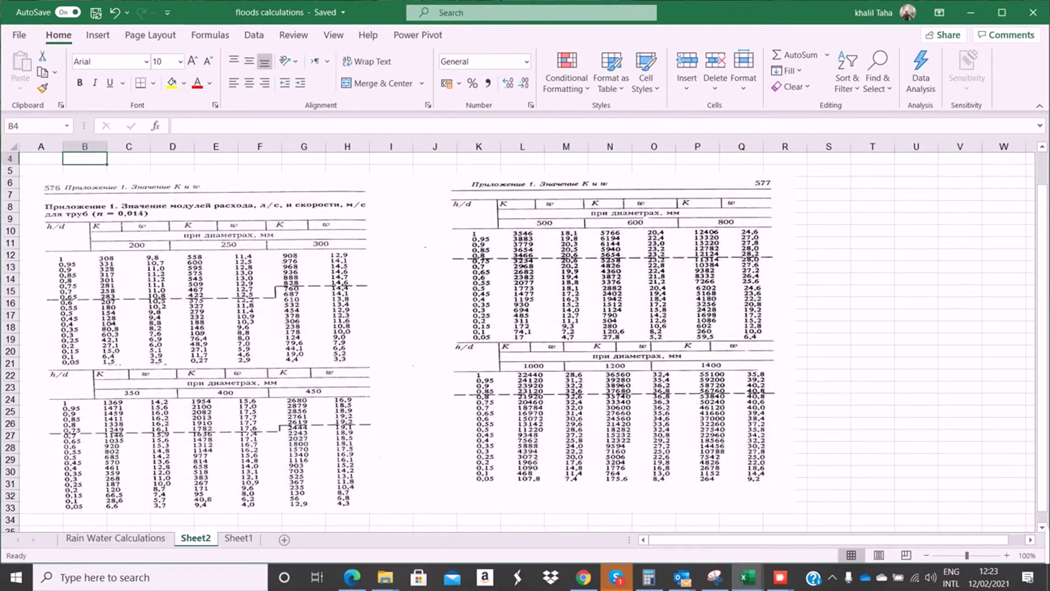
pyautogui.click(746, 577)
pyautogui.moveTo(747, 577)
pyautogui.click(820, 512)
pyautogui.click(42, 201)
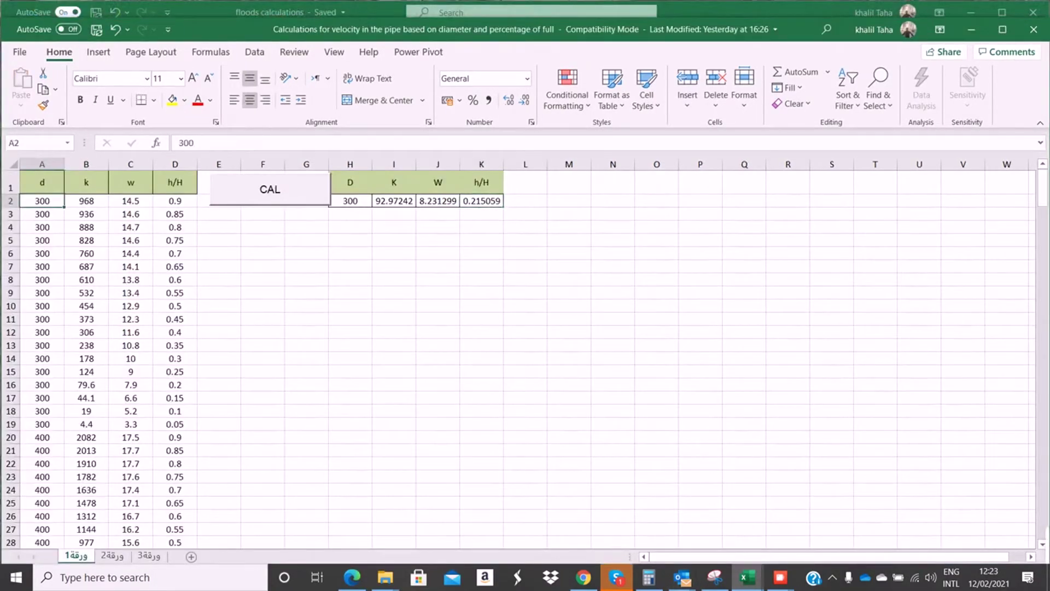
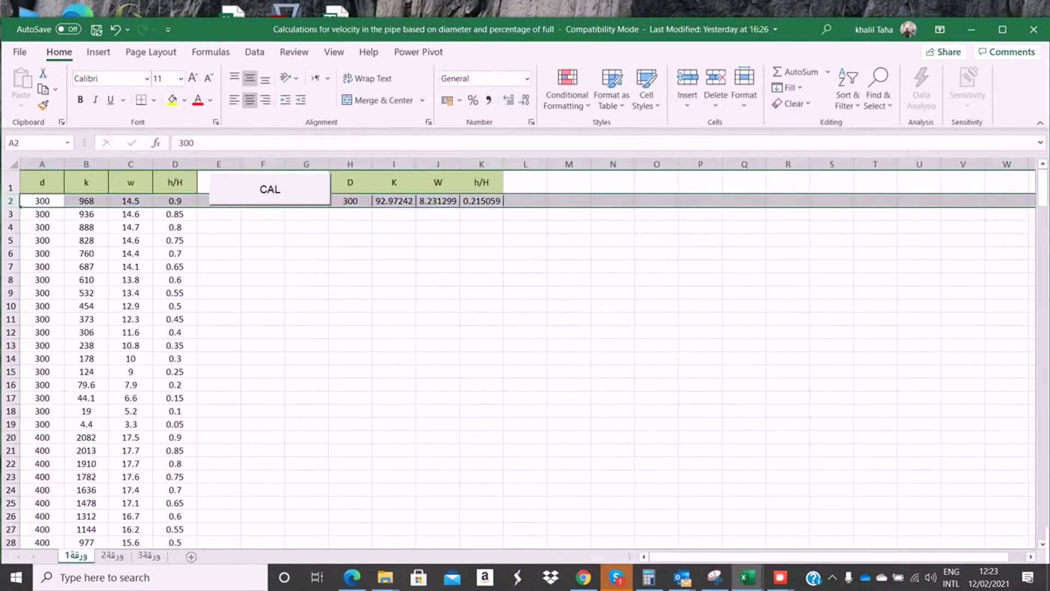
# - Return to the Rain Water Calculations sheet and review the calculated velocity, fill percentage, diameter and rain water flow in row 7
pyautogui.moveTo(747, 577)
pyautogui.click(675, 515)
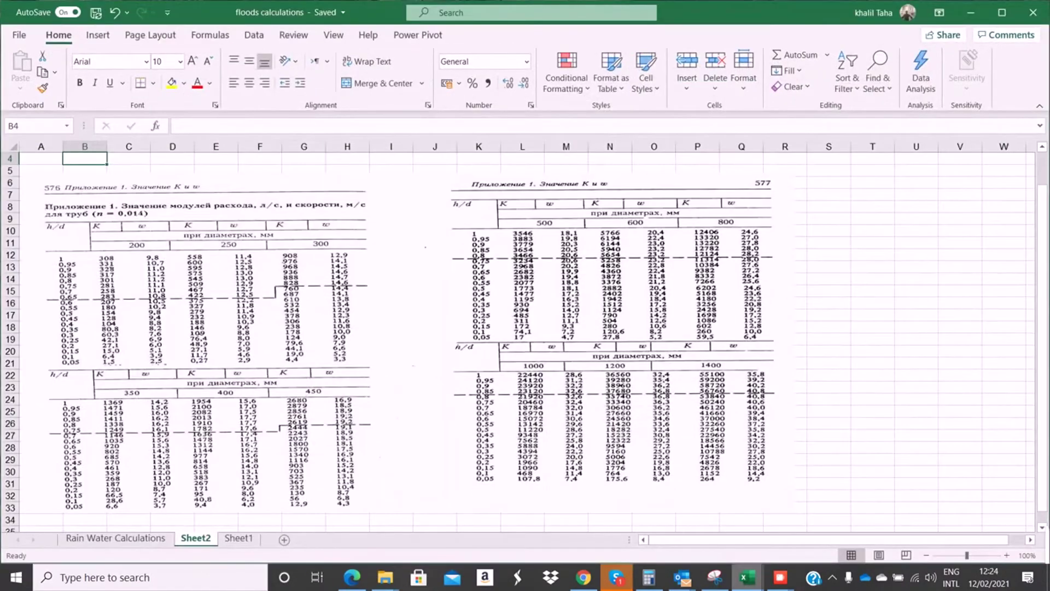
pyautogui.click(116, 537)
pyautogui.click(910, 267)
pyautogui.click(812, 267)
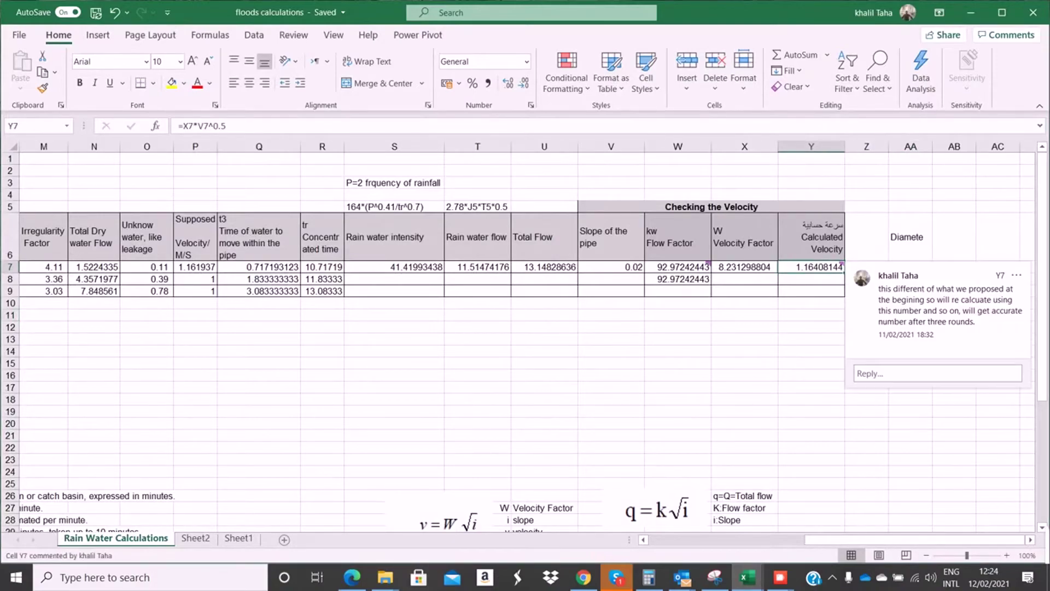
pyautogui.click(954, 236)
pyautogui.click(866, 267)
pyautogui.click(866, 237)
pyautogui.click(910, 267)
pyautogui.moveTo(910, 266); pyautogui.dragTo(875, 267)
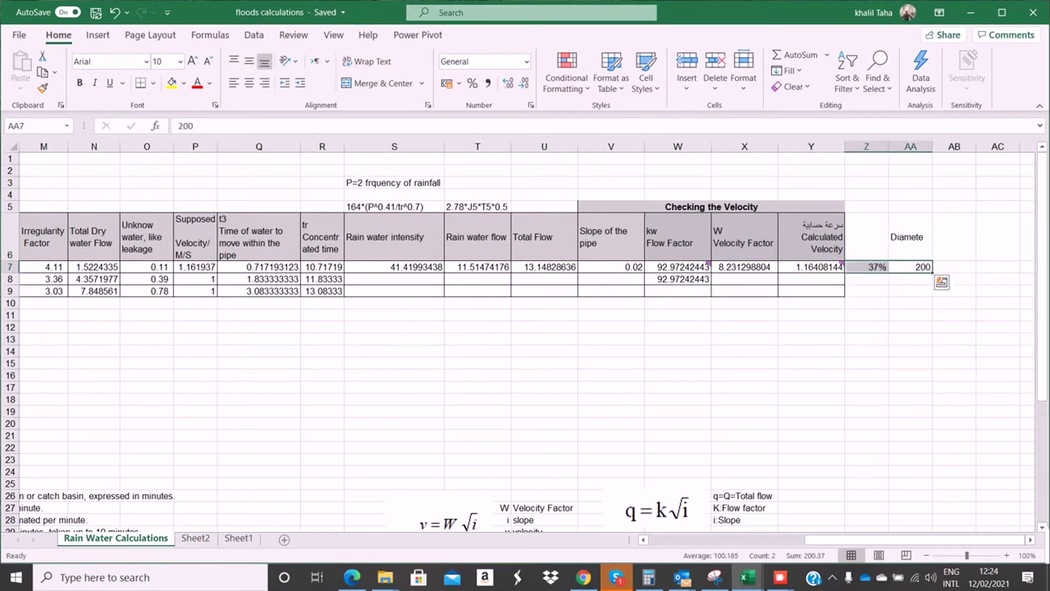
pyautogui.click(477, 267)
pyautogui.click(866, 267)
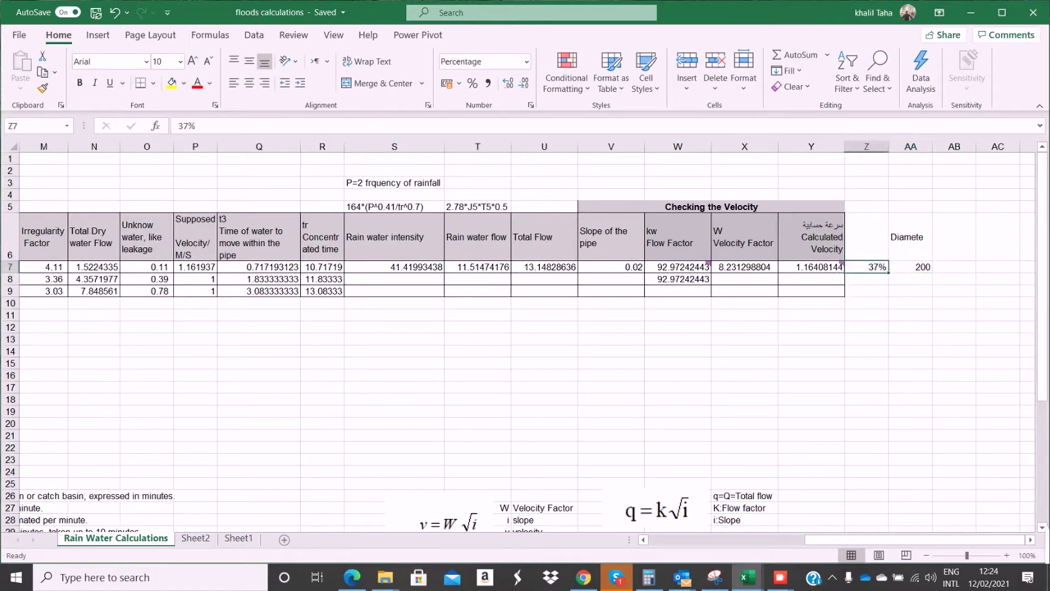
# - Replace the pipe slope formula in V7 with 0.002 and check the calculated velocity in Y7
pyautogui.click(610, 267)
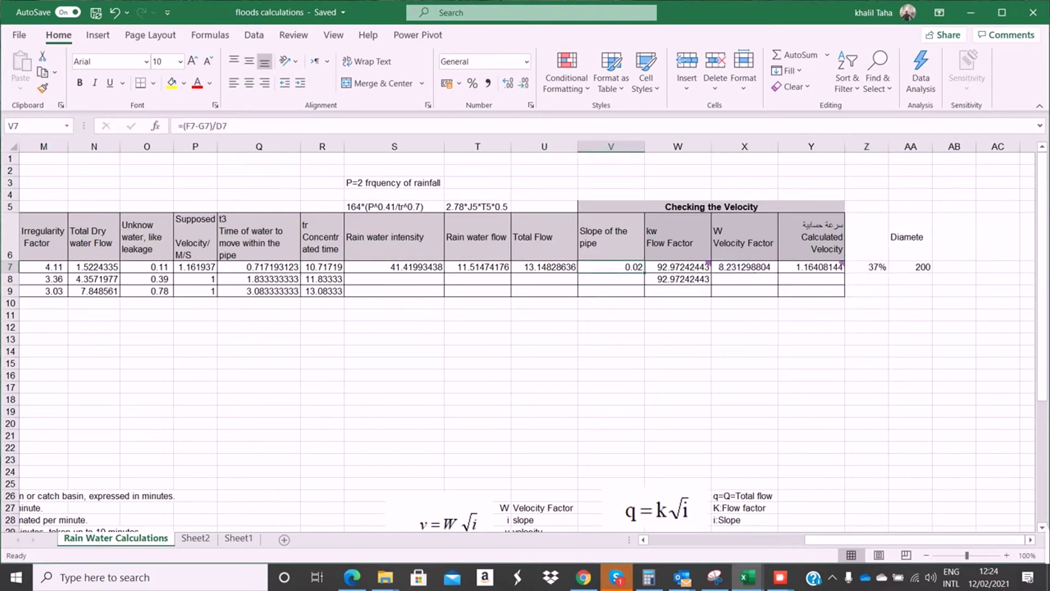
pyautogui.write('0.002')
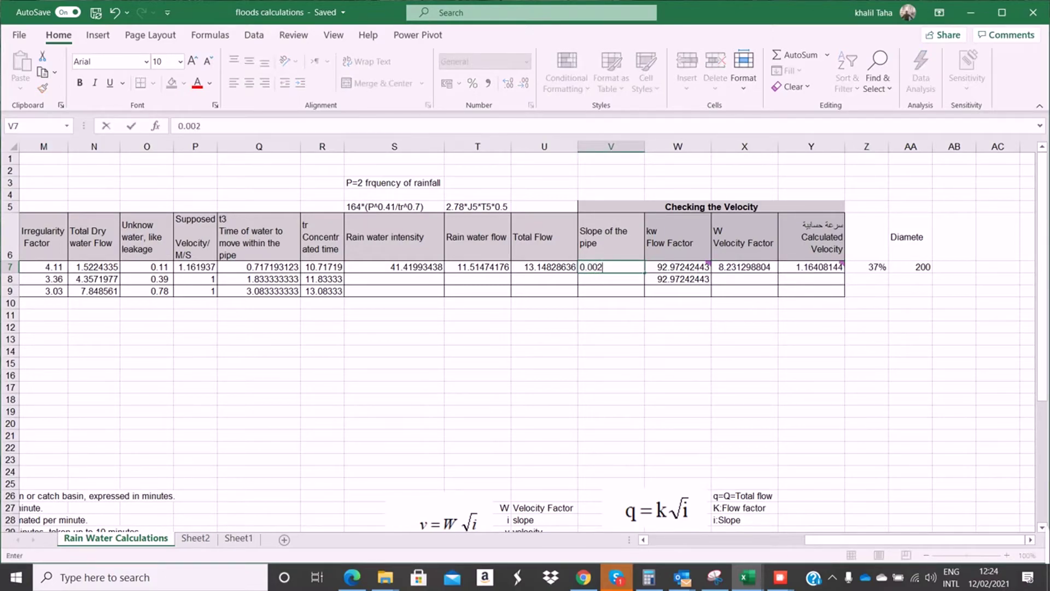
pyautogui.press('Return')
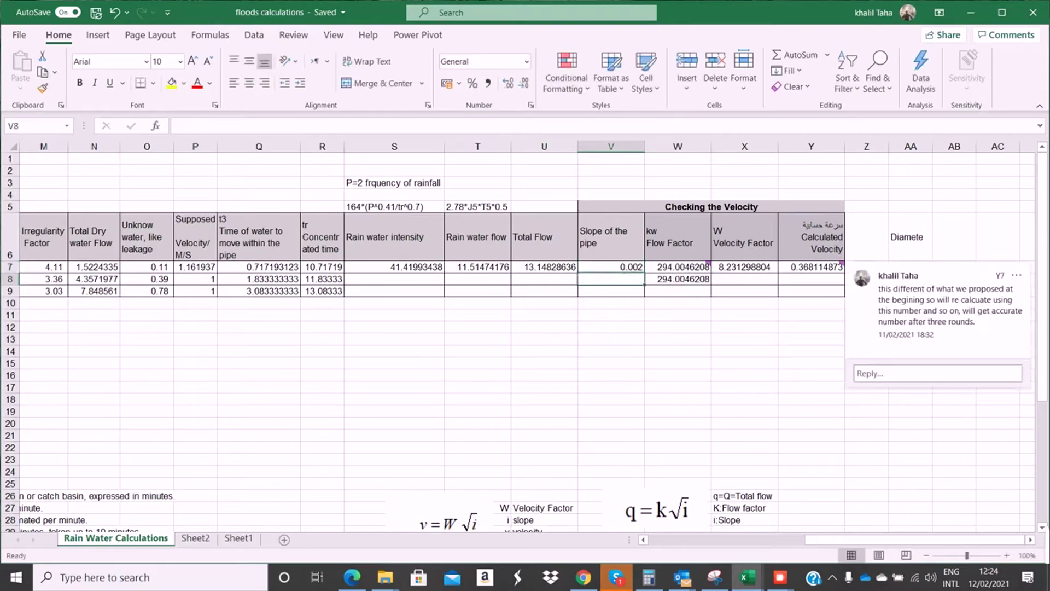
pyautogui.click(811, 267)
pyautogui.moveTo(811, 267)
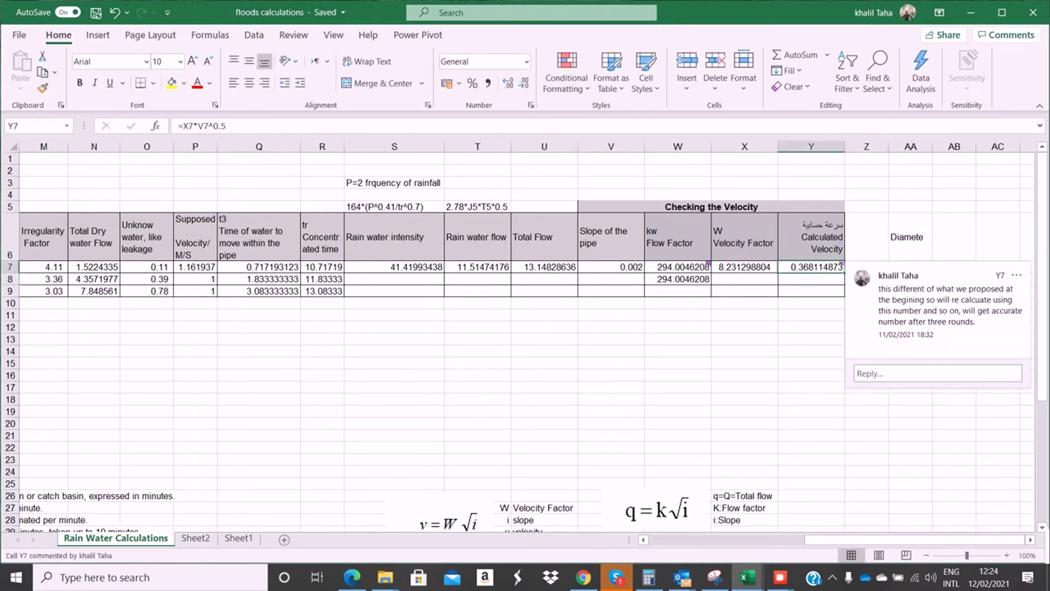
# - Enter the velocity reference values 0.3 in Y18 and 4 in Y19
pyautogui.click(811, 398)
pyautogui.write('0.3')
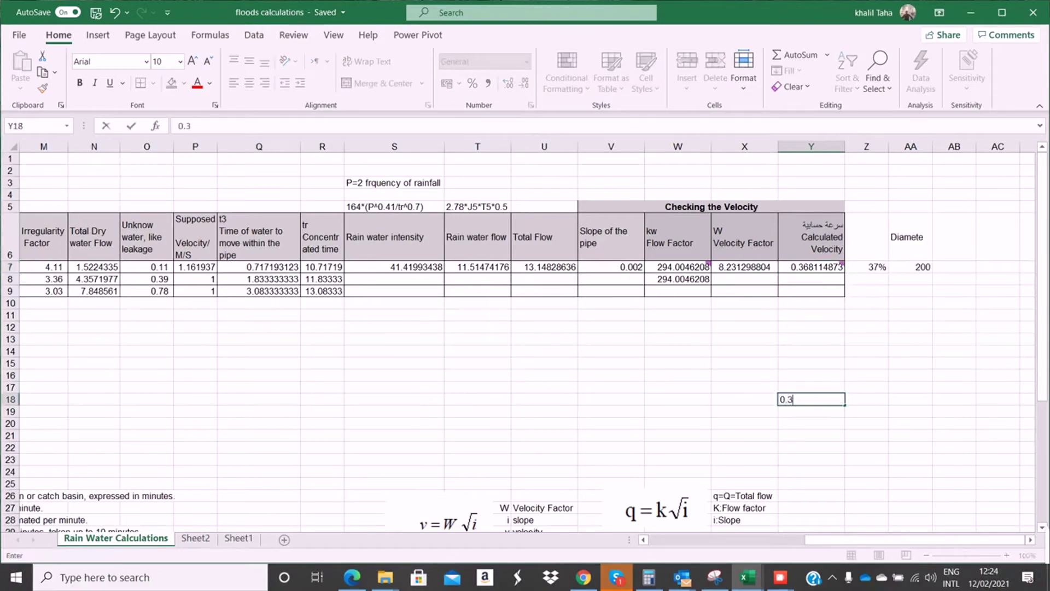
pyautogui.press('Return')
pyautogui.press('Return')
pyautogui.press('Up')
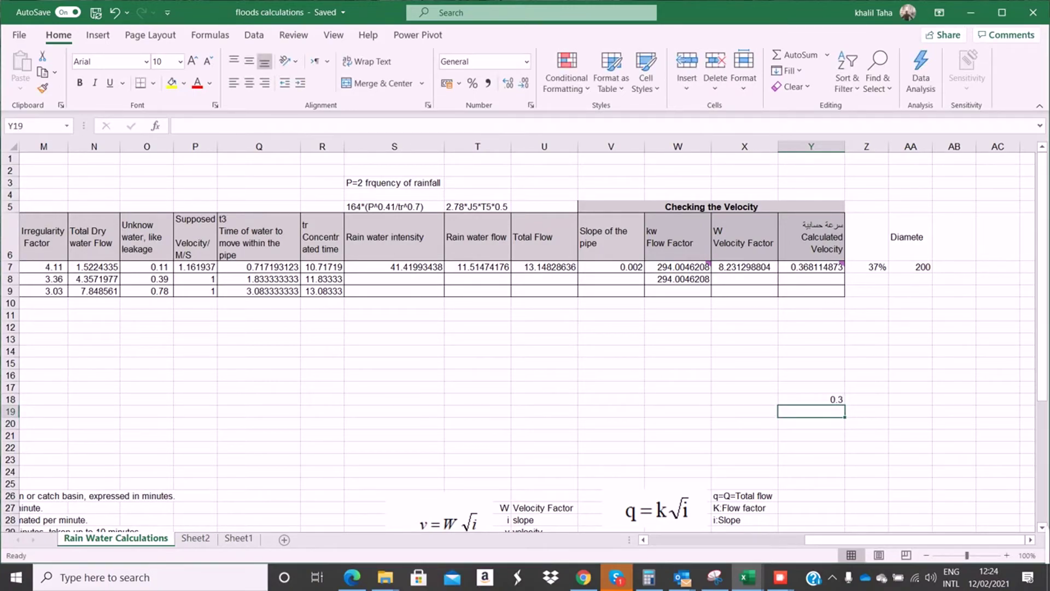
pyautogui.write('4.')
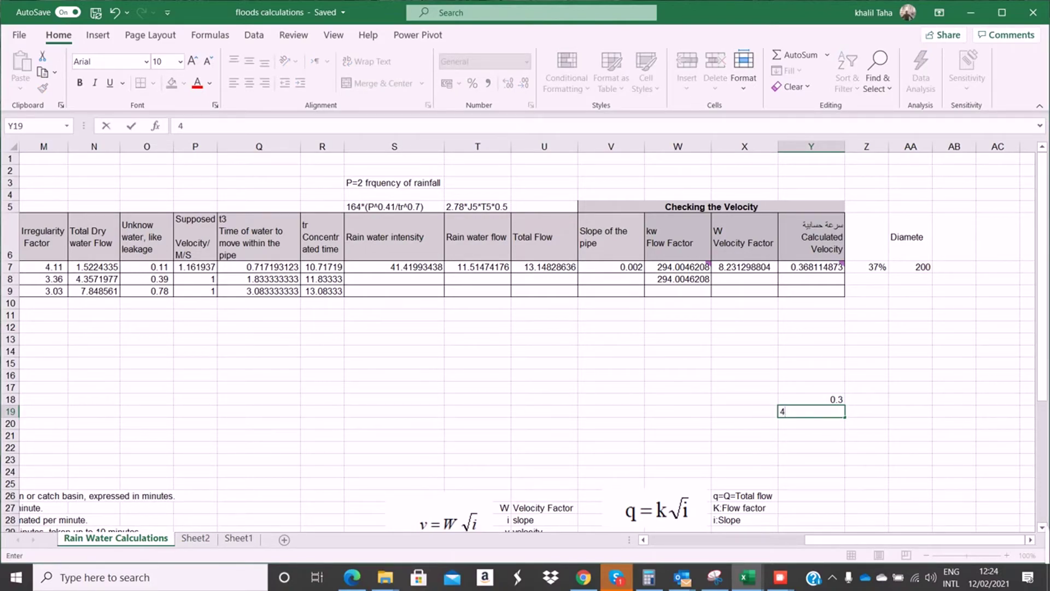
pyautogui.press('Up')
# - Label the two velocity reference values with the unit m/s in Z18 and Z19
pyautogui.press('Right')
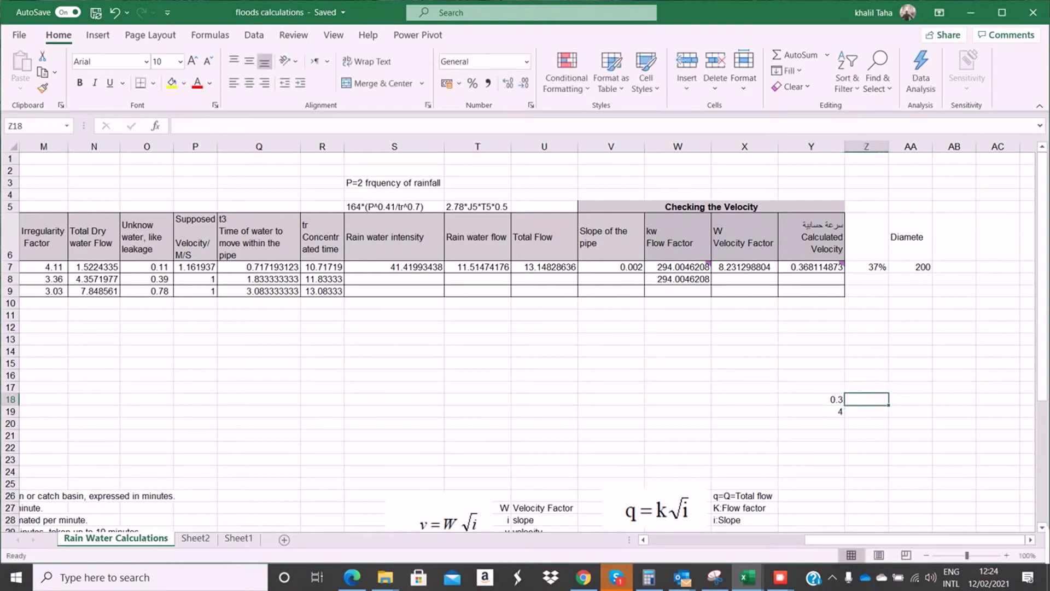
pyautogui.write('m/s')
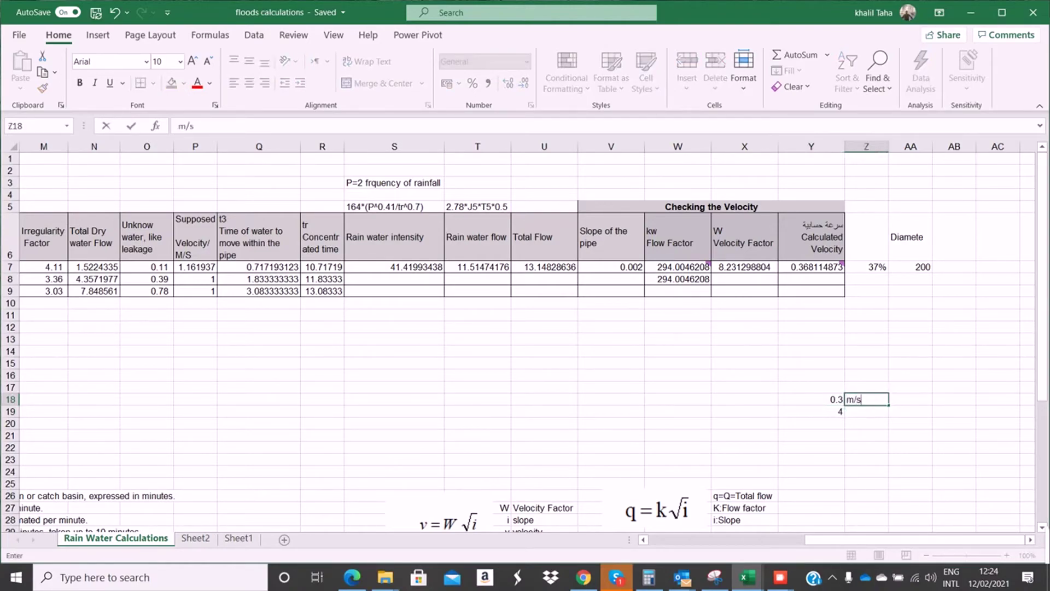
pyautogui.press('Return')
pyautogui.write('m/s')
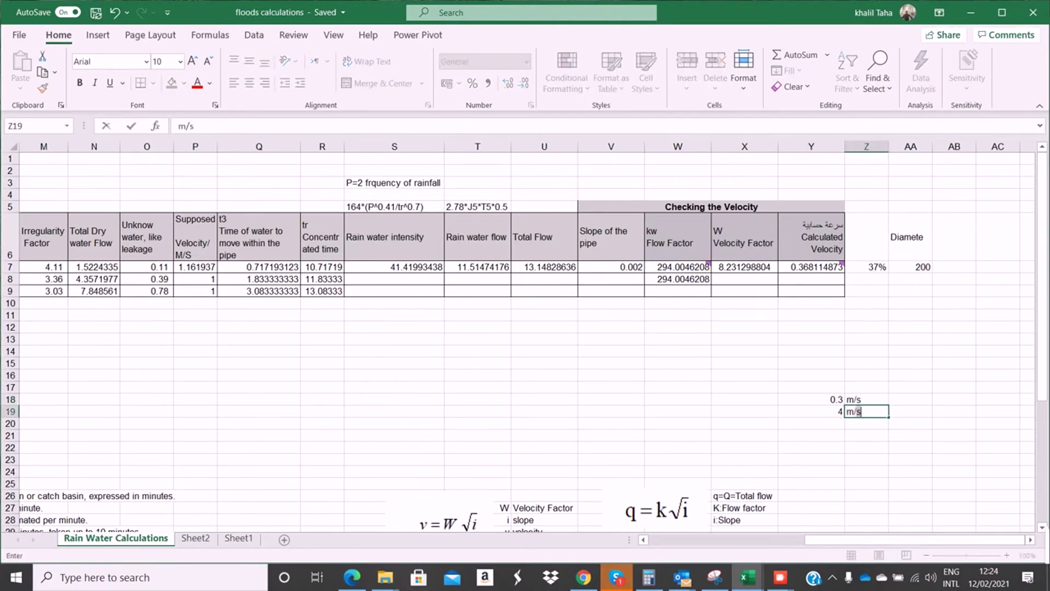
pyautogui.press('Return')
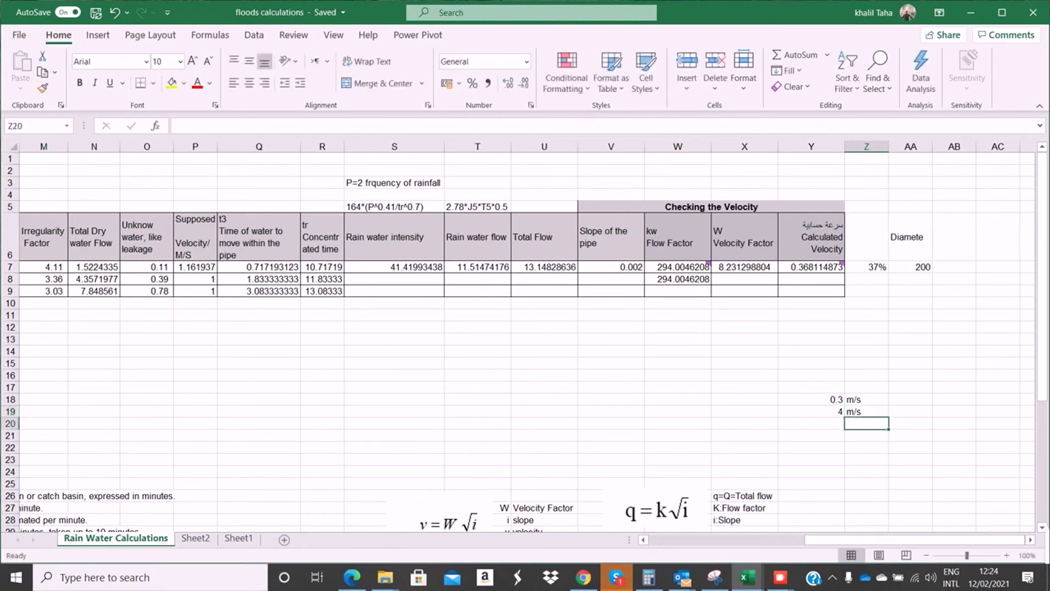
# - Compare the calculated velocity in Y7 with the reference values in Y18:Y19 and check the pipe slope in V7
pyautogui.click(810, 267)
pyautogui.moveTo(811, 399)
pyautogui.mouseDown()
pyautogui.moveTo(811, 412)
pyautogui.moveTo(859, 411)
pyautogui.moveTo(811, 412)
pyautogui.mouseUp()
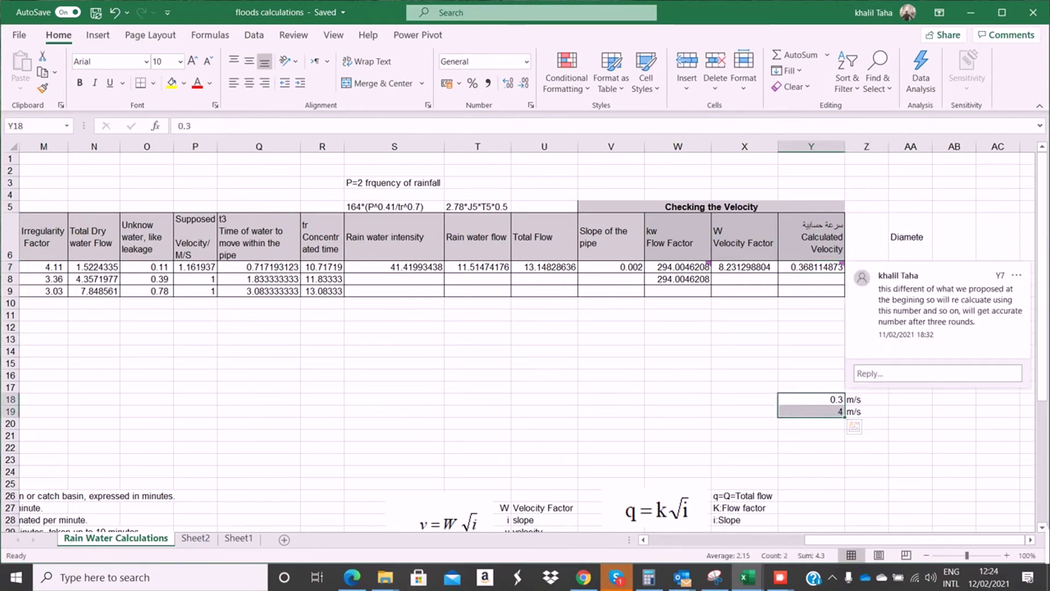
pyautogui.click(811, 267)
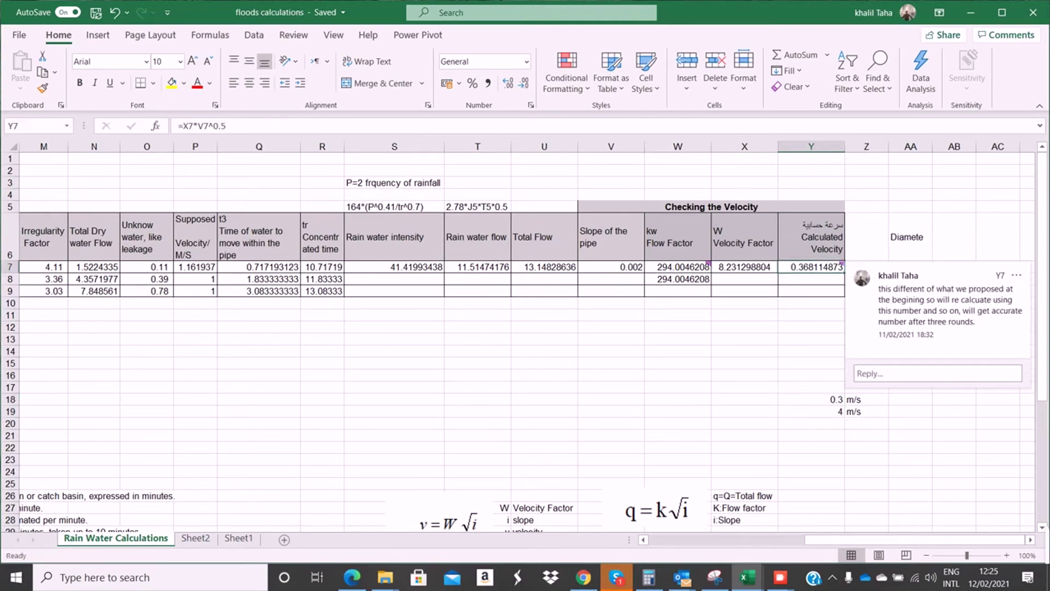
pyautogui.click(611, 267)
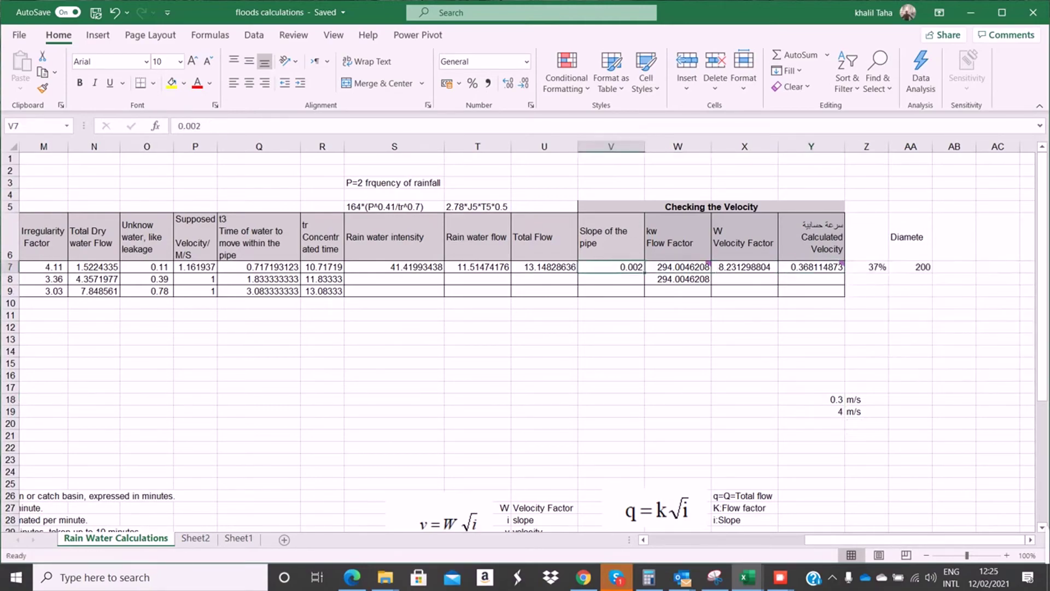